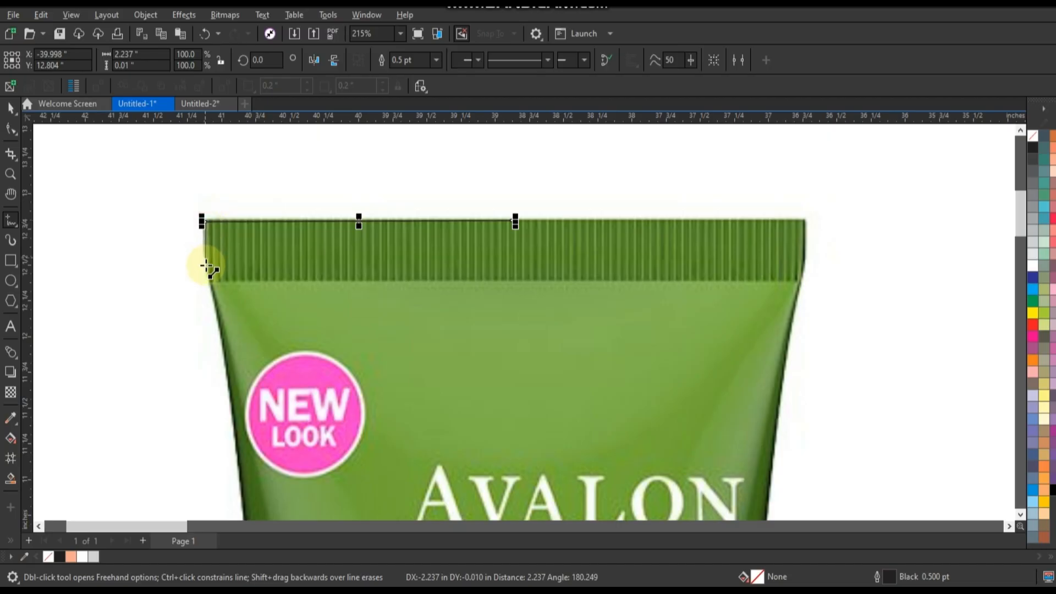
# Extend the traced line down the tube's upper left edge and set its outline width to 3 pt.
pyautogui.click(205, 267)
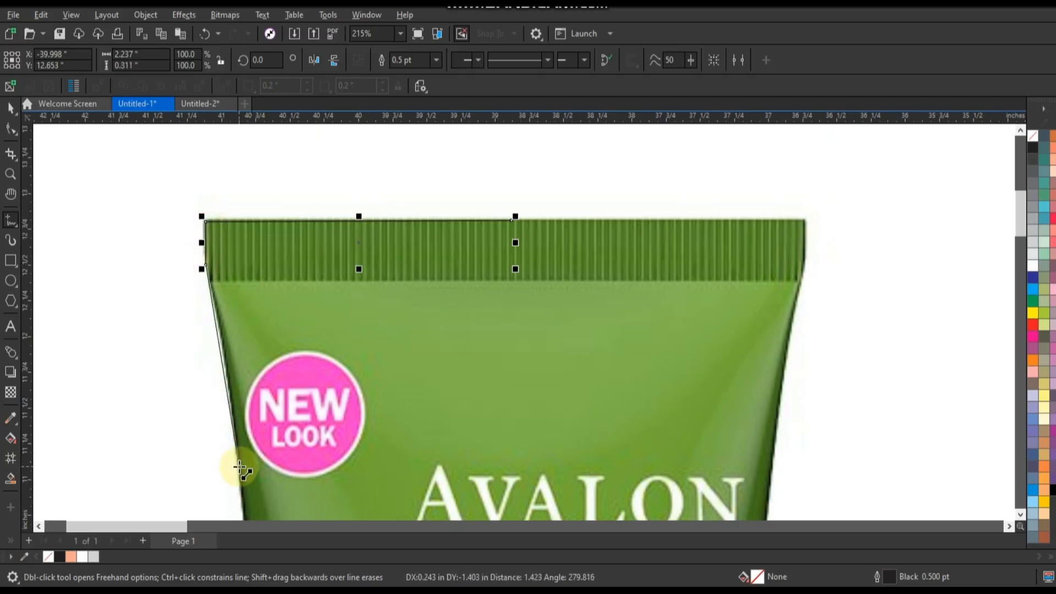
pyautogui.click(240, 467)
pyautogui.scroll(-5, 377, 224)
pyautogui.click(438, 59)
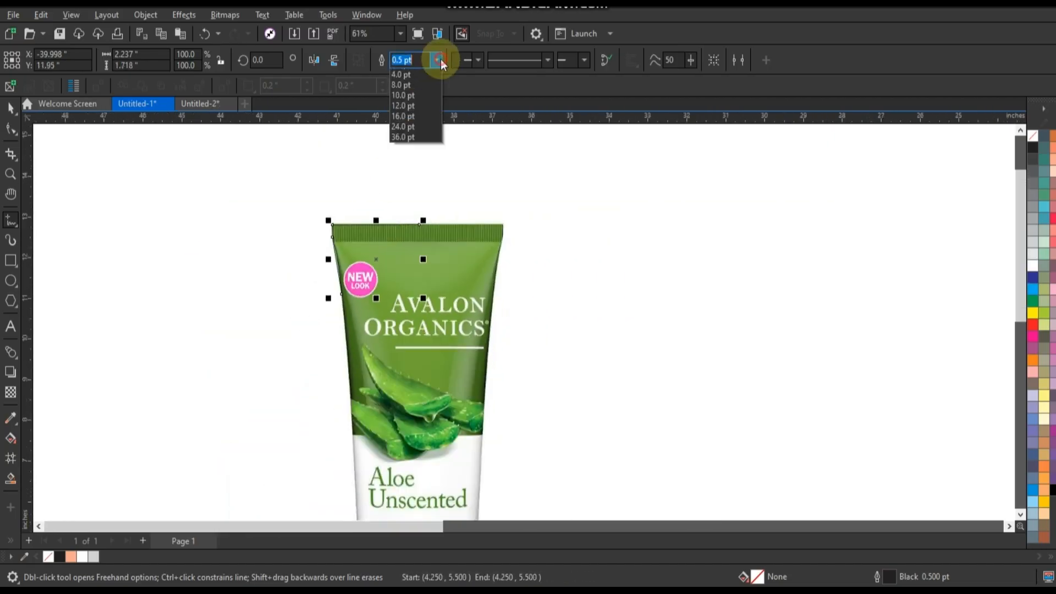
pyautogui.click(408, 145)
pyautogui.scroll(-1, 405, 200)
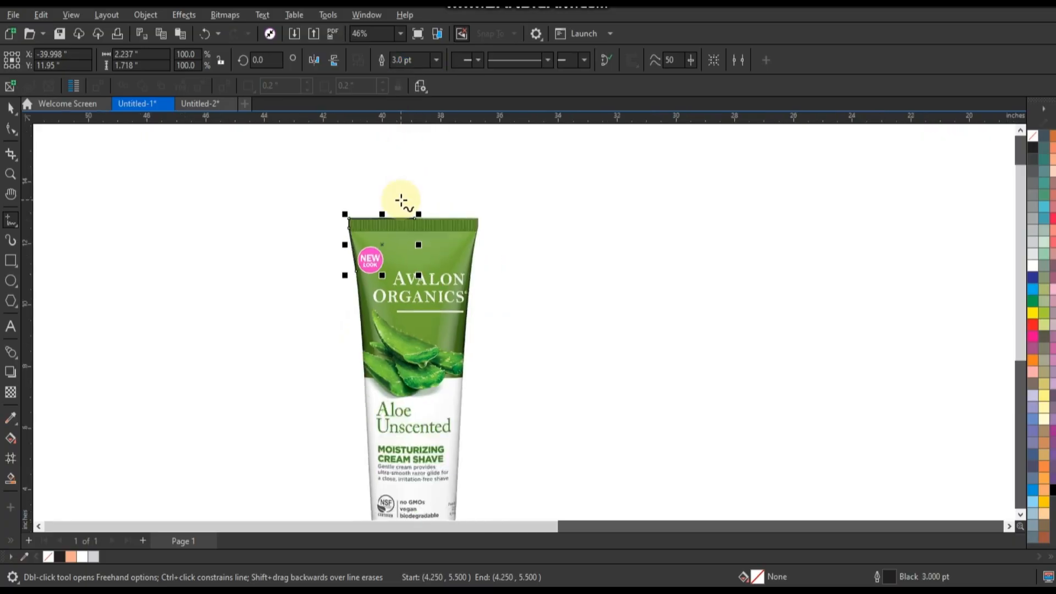
pyautogui.scroll(-1, 401, 200)
# Move the traced line's lower end node down the tube's left edge to just above the cap.
pyautogui.click(10, 175)
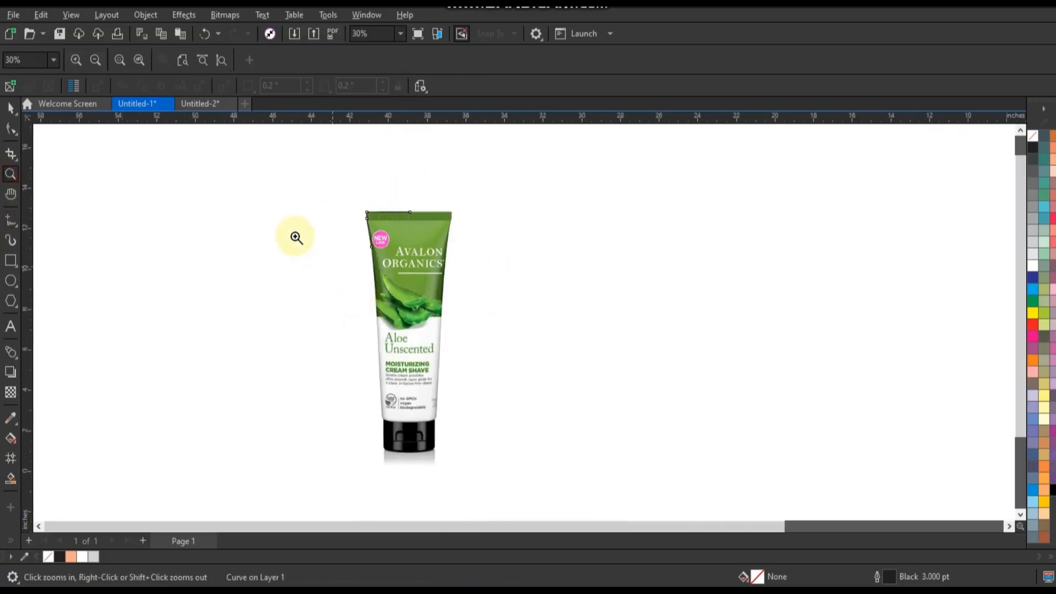
pyautogui.click(552, 472)
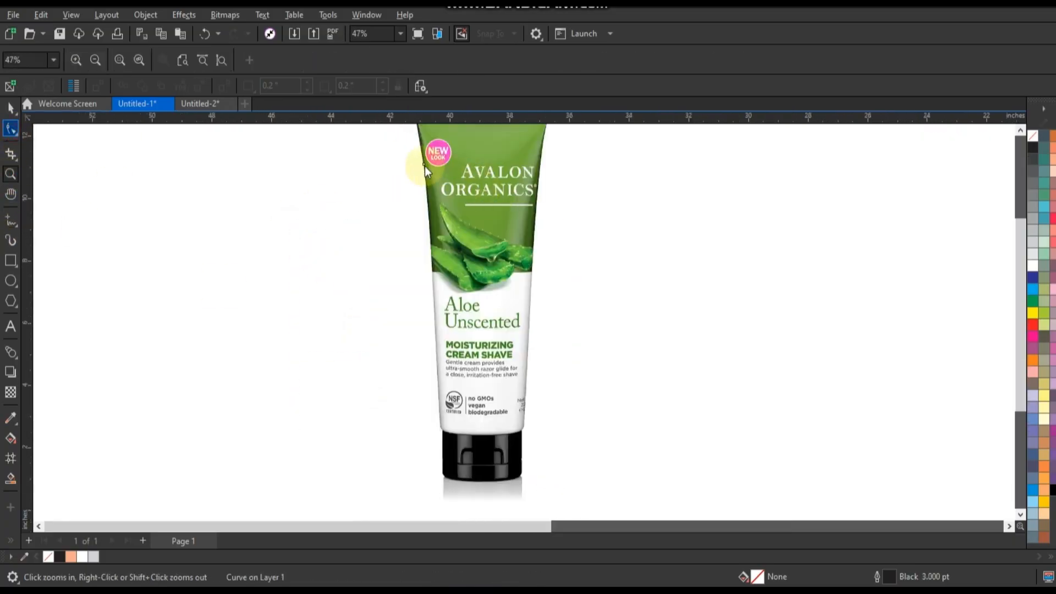
pyautogui.moveTo(421, 164); pyautogui.dragTo(562, 460)
pyautogui.click(10, 174)
pyautogui.click(10, 129)
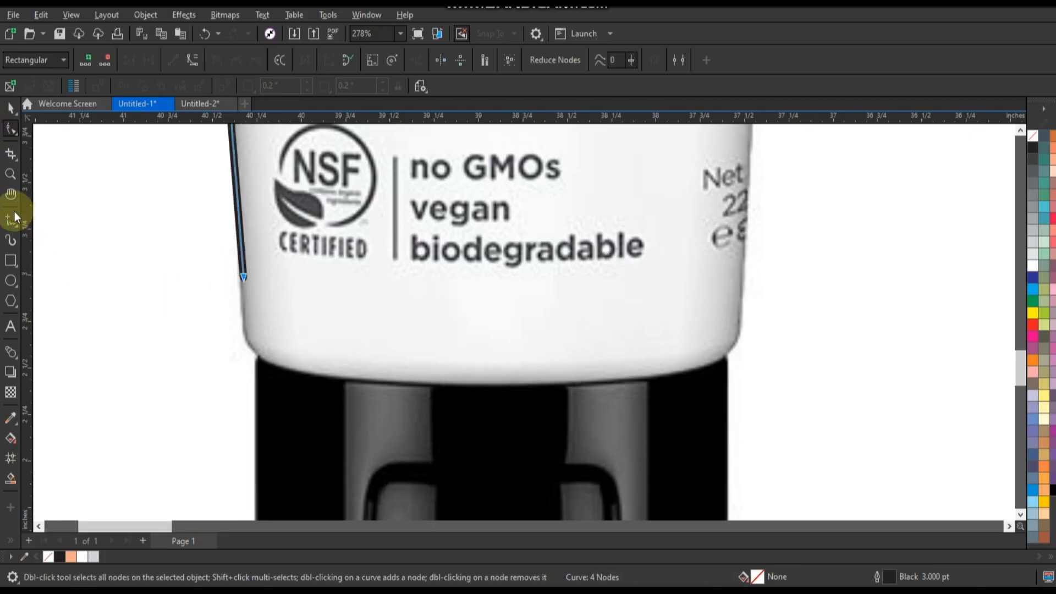
# Continue the trace with straight segments past the tube's base and around the cap's left side to its bottom centre.
pyautogui.click(11, 220)
pyautogui.click(244, 279)
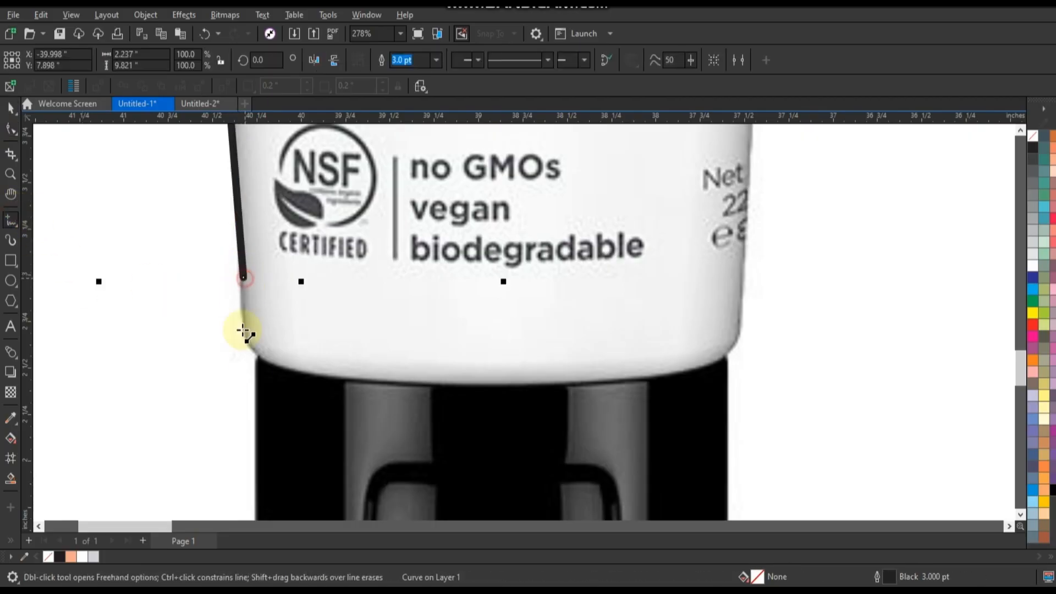
pyautogui.click(259, 361)
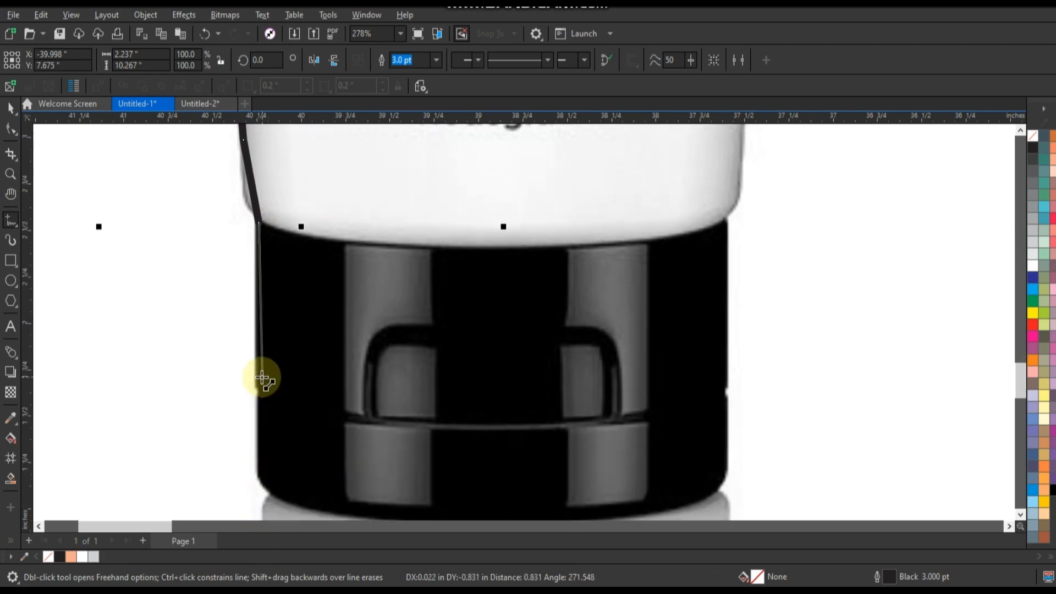
pyautogui.click(258, 452)
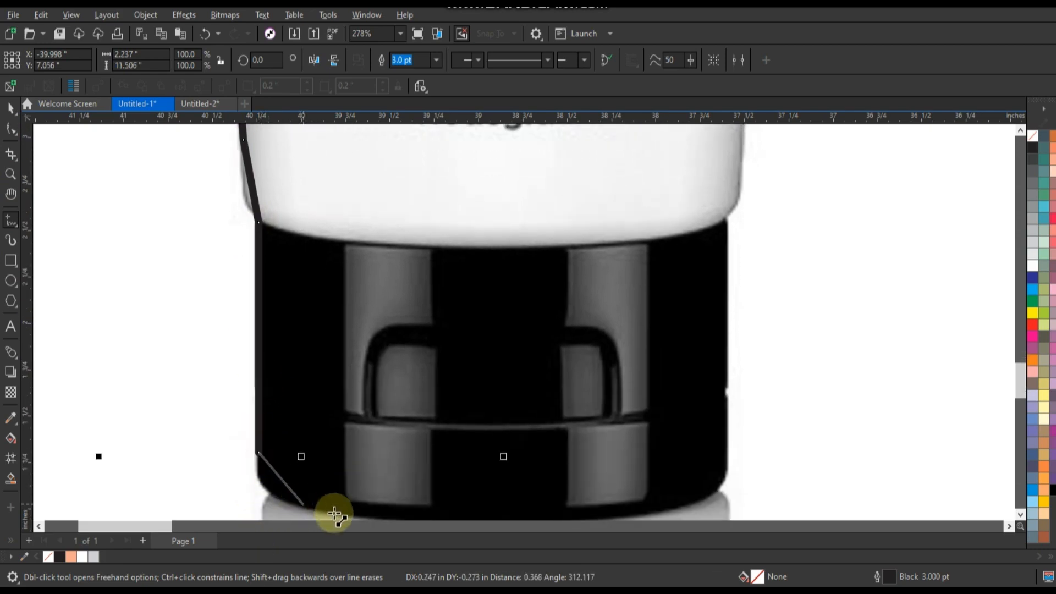
pyautogui.click(316, 485)
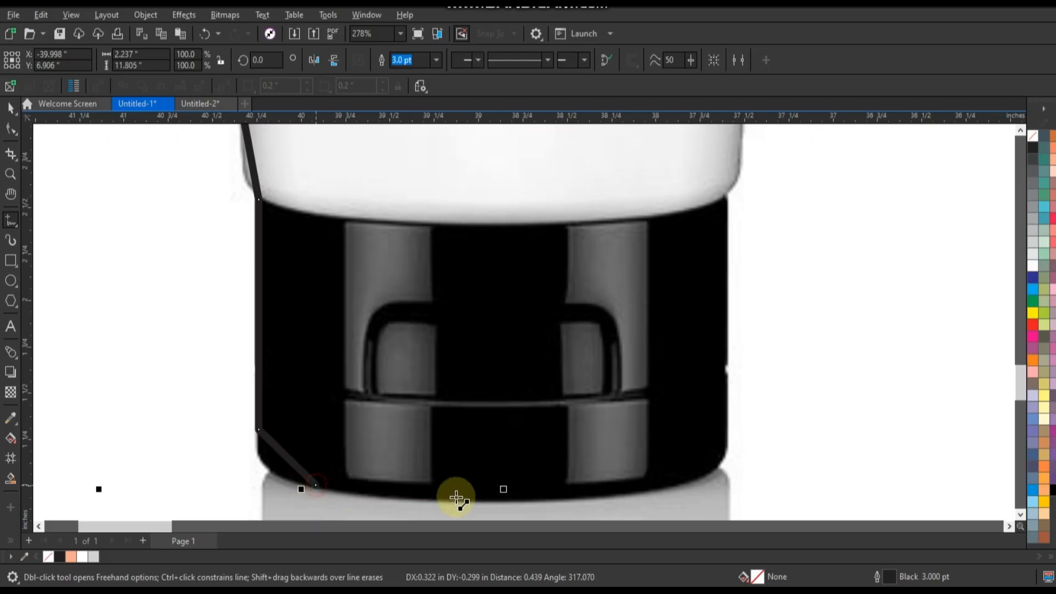
pyautogui.click(490, 495)
pyautogui.scroll(-5, 601, 429)
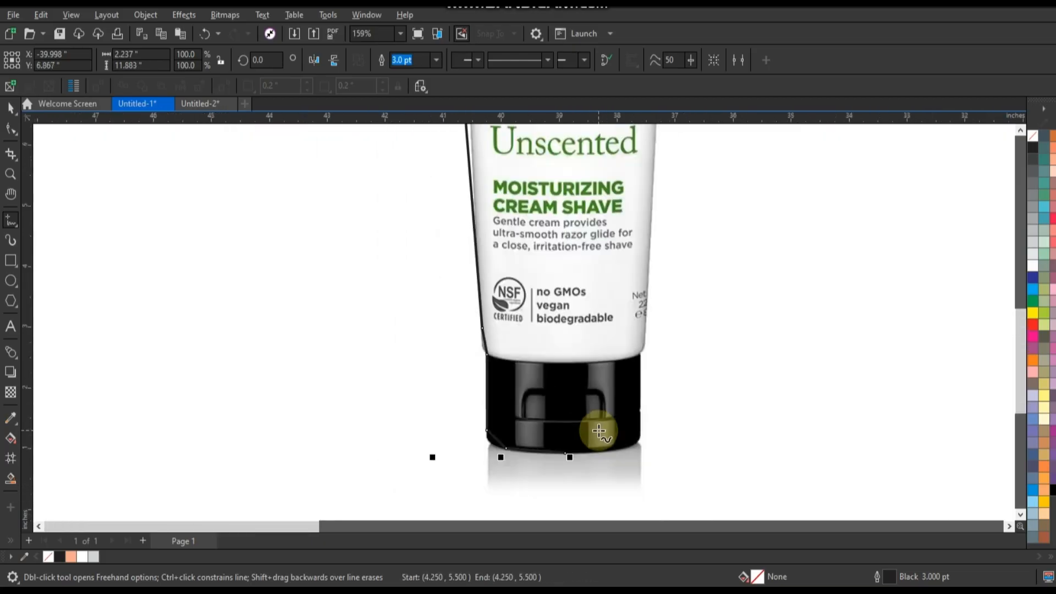
# Convert the half outline's segments to curves and bend the long left segment to follow the tube's edge.
pyautogui.click(8, 132)
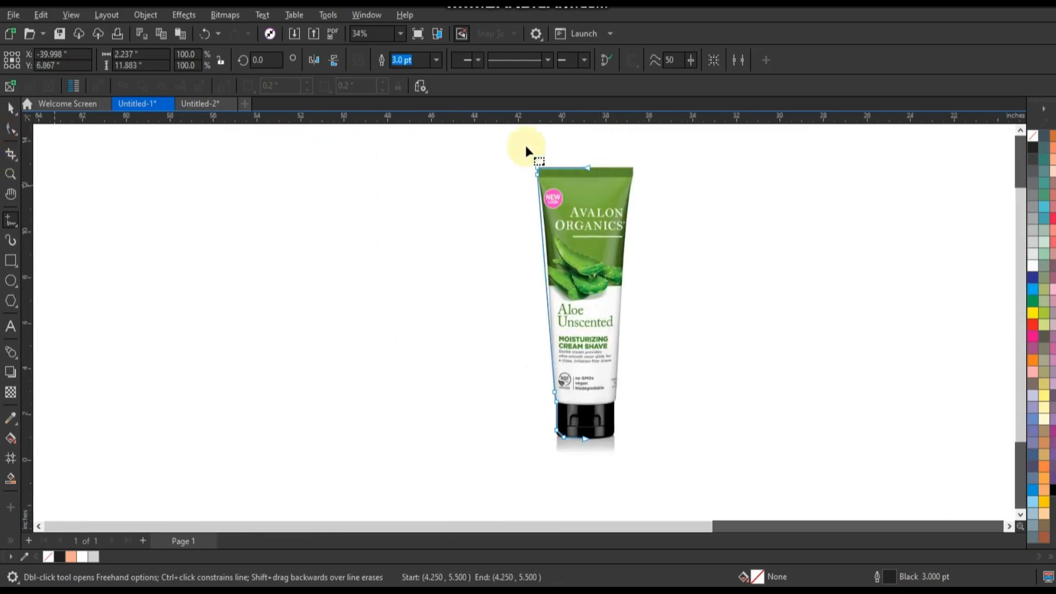
pyautogui.moveTo(526, 145); pyautogui.dragTo(631, 448)
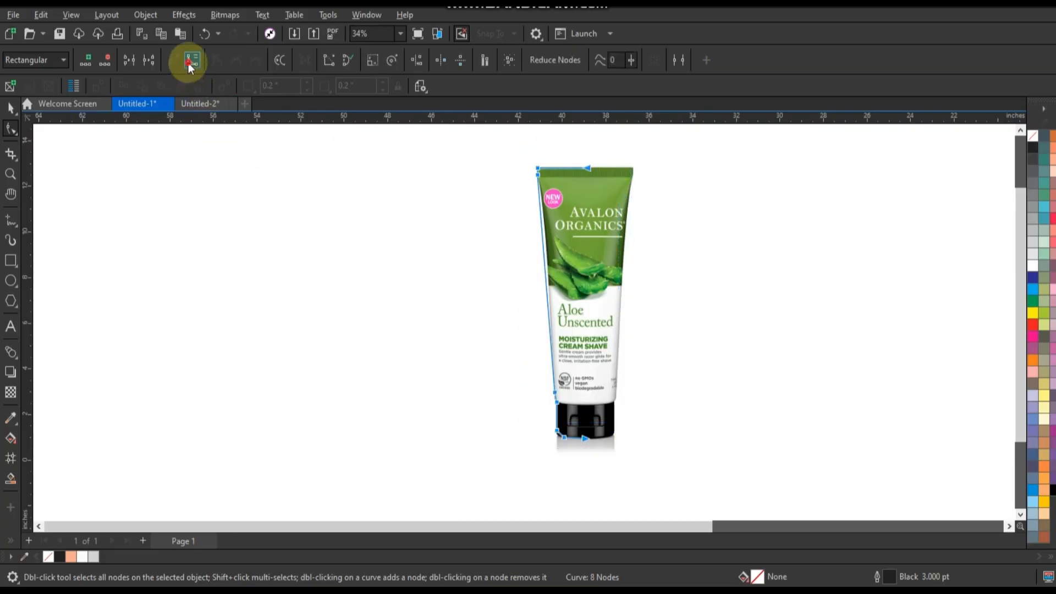
pyautogui.click(10, 174)
pyautogui.moveTo(479, 164); pyautogui.dragTo(691, 436)
pyautogui.click(10, 129)
pyautogui.moveTo(435, 148); pyautogui.dragTo(463, 176)
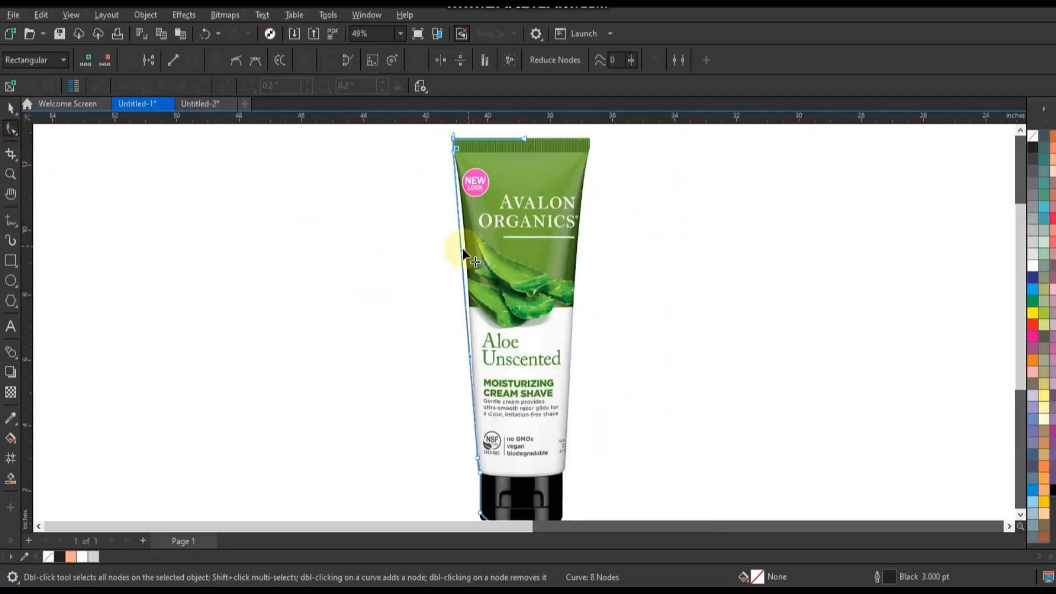
pyautogui.moveTo(462, 251); pyautogui.dragTo(473, 242)
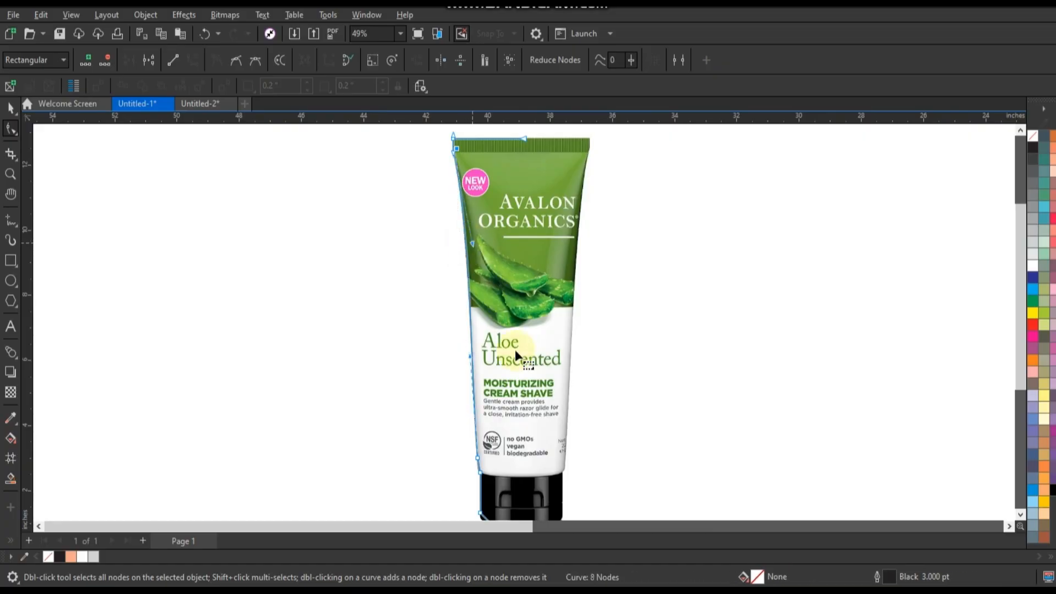
# Bend the segments at the tube's base and the cap's lower left corner to match the photo, removing the extra corner node.
pyautogui.scroll(-1, 510, 345)
pyautogui.click(10, 175)
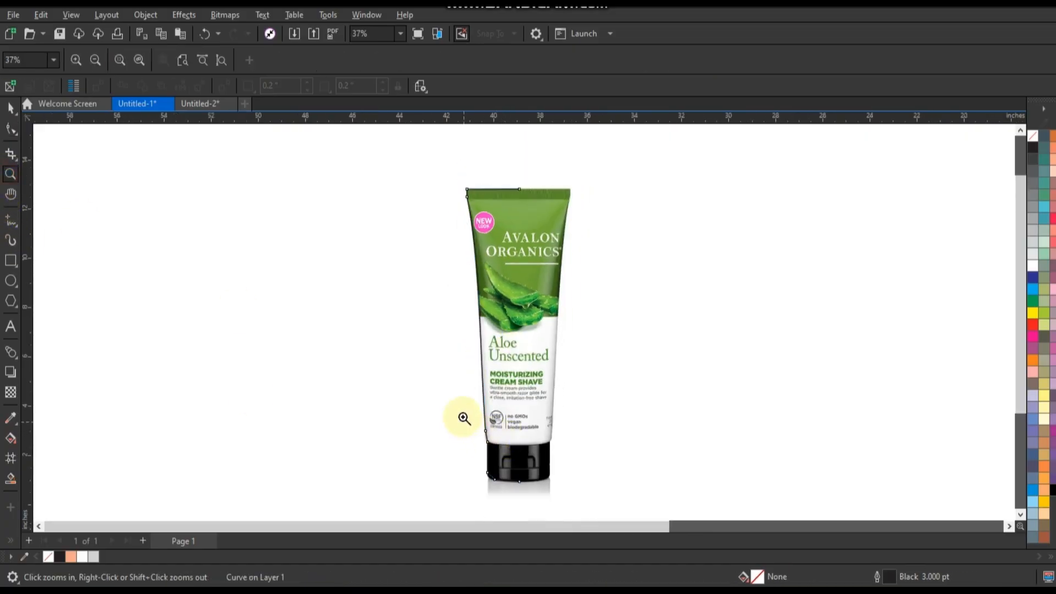
pyautogui.moveTo(464, 418); pyautogui.dragTo(561, 488)
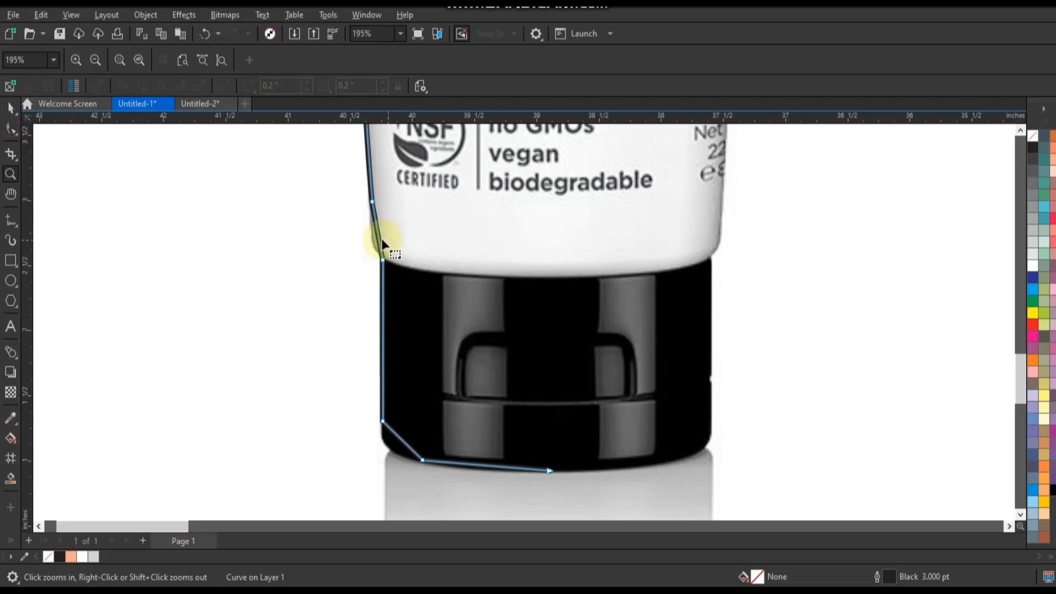
pyautogui.press('F10')
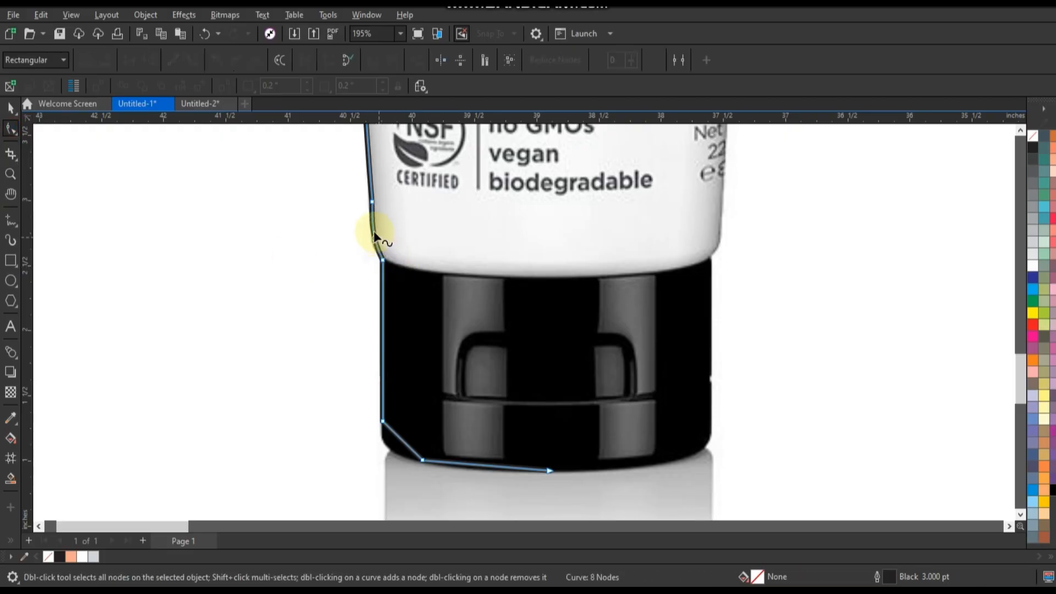
pyautogui.moveTo(374, 230); pyautogui.dragTo(373, 234)
pyautogui.moveTo(388, 429); pyautogui.dragTo(424, 459)
pyautogui.doubleClick(424, 461)
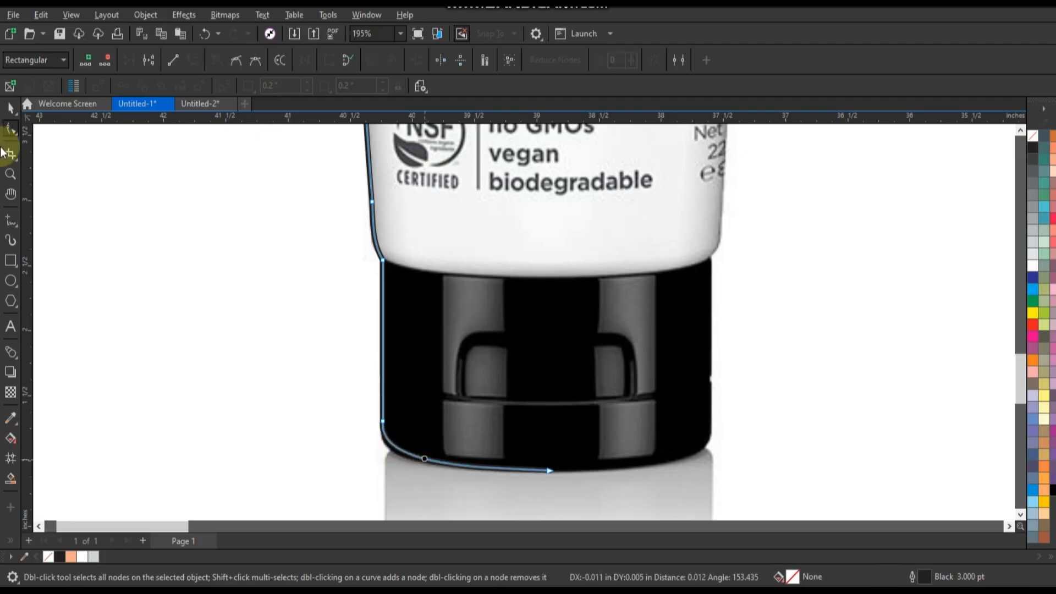
pyautogui.click(531, 512)
# Mirror a copy of the half outline horizontally and nudge it left onto the tube's right edge.
pyautogui.hotkey('shift', 'F2')
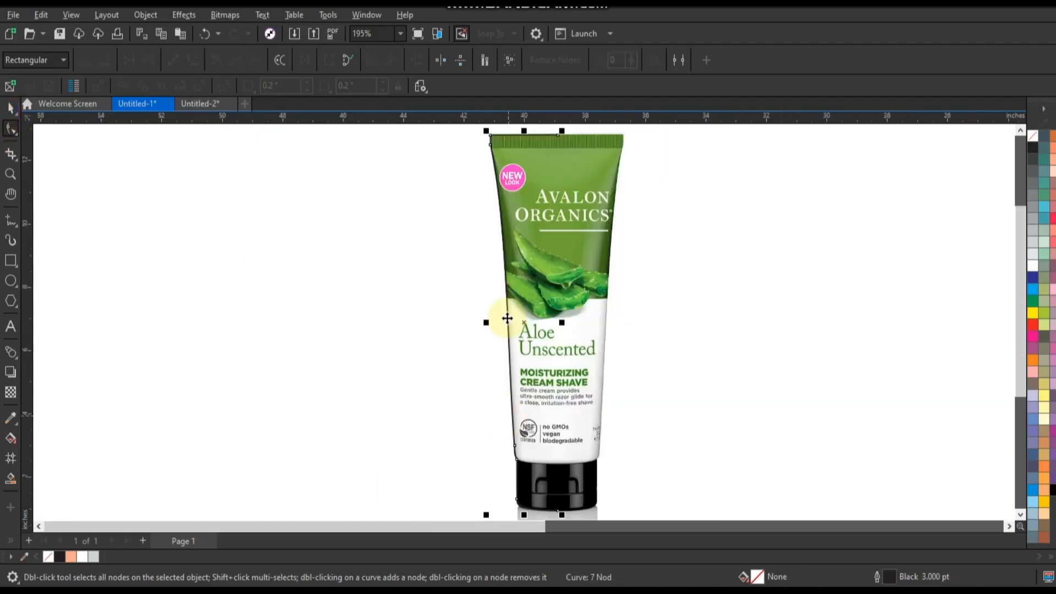
pyautogui.press('space')
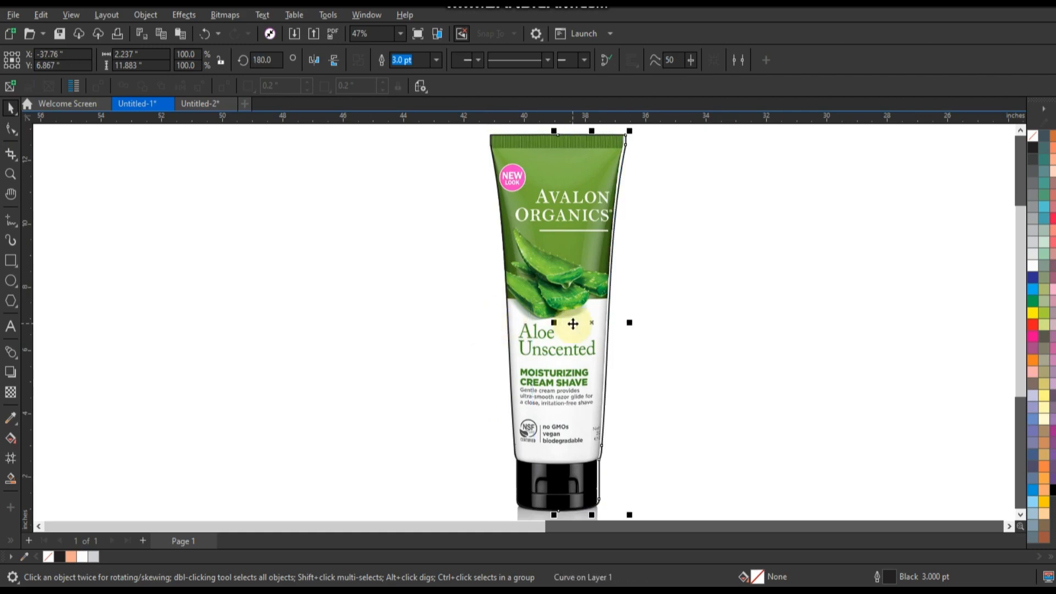
pyautogui.press('Left')
pyautogui.press('Left')
pyautogui.press('Left')
pyautogui.press('Left')
pyautogui.press('Left')
pyautogui.press('Left')
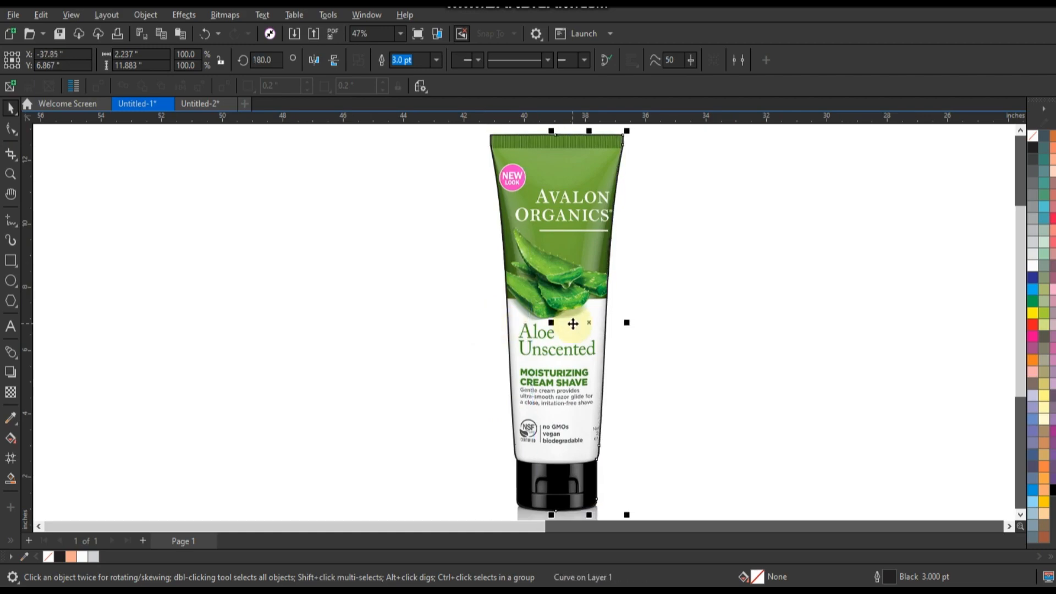
# Combine the two half outlines and join their end nodes at the top and bottom centre into one closed shape.
pyautogui.keyDown('shift'); pyautogui.click(498, 134); pyautogui.keyUp('shift')
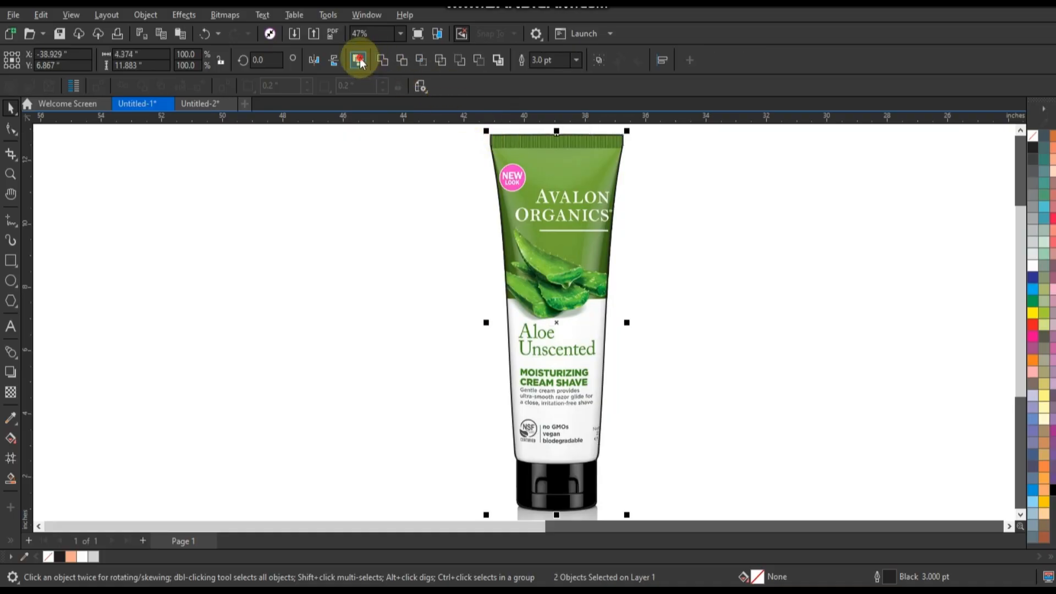
pyautogui.click(358, 61)
pyautogui.click(11, 129)
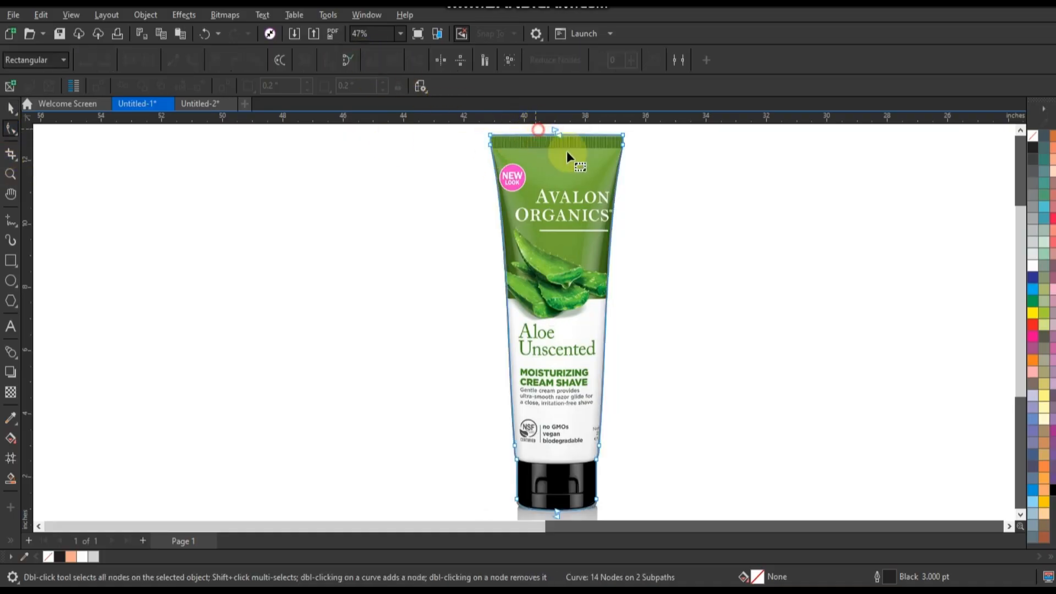
pyautogui.moveTo(538, 130); pyautogui.dragTo(573, 153)
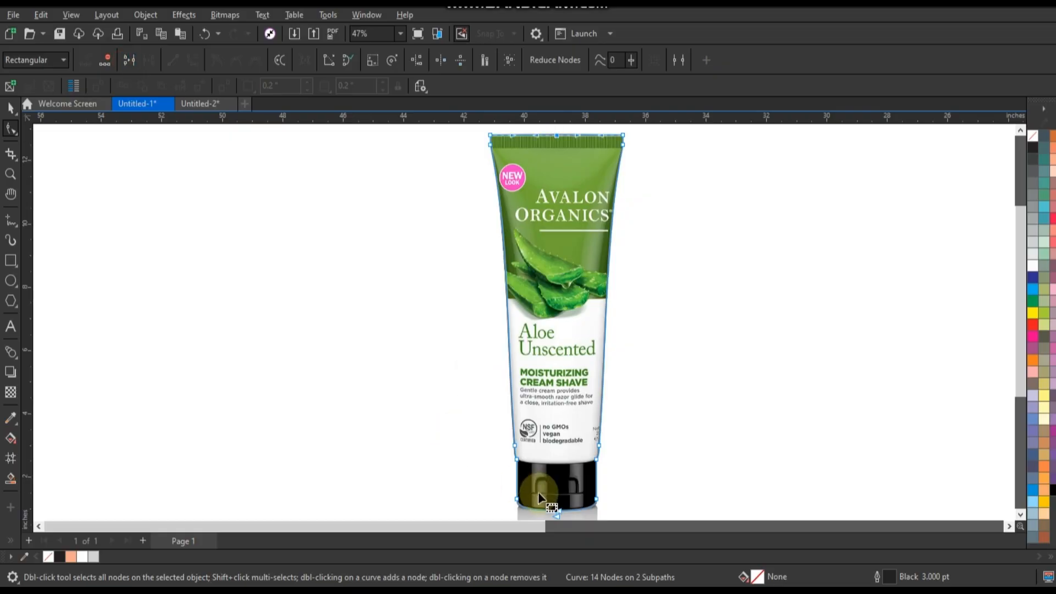
pyautogui.moveTo(563, 511); pyautogui.dragTo(566, 513)
pyautogui.scroll(-2, 566, 513)
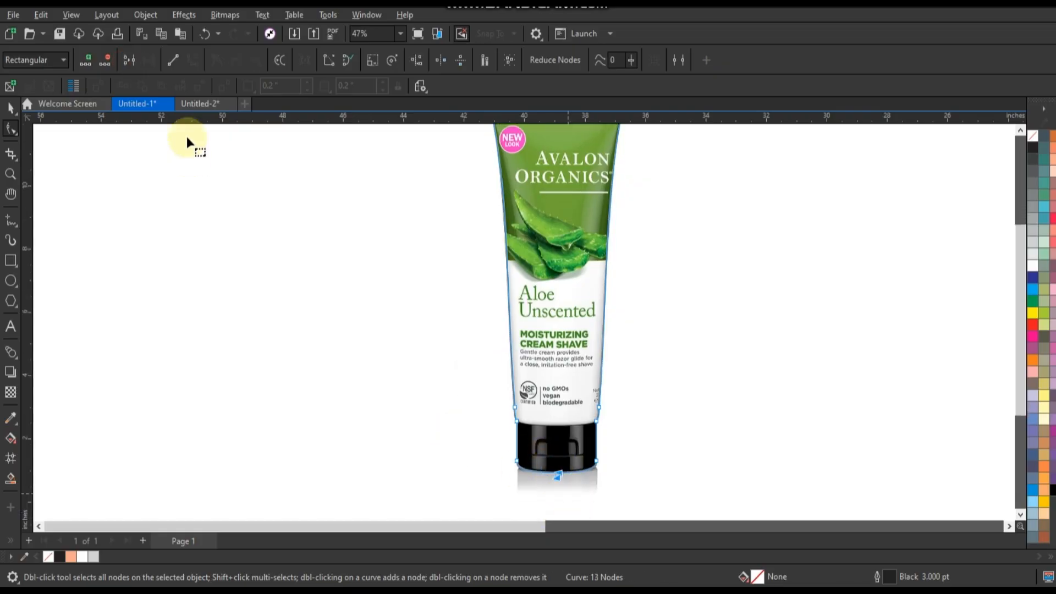
pyautogui.click(130, 60)
# PowerClip the tube photo inside the closed tube outline.
pyautogui.click(11, 108)
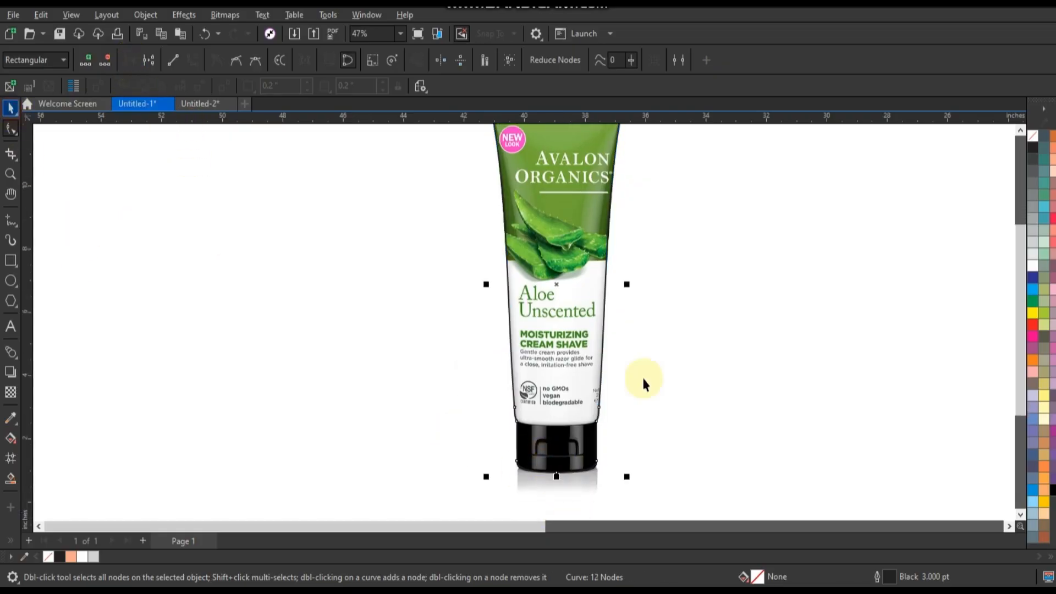
pyautogui.click(615, 319)
pyautogui.rightClick(615, 319)
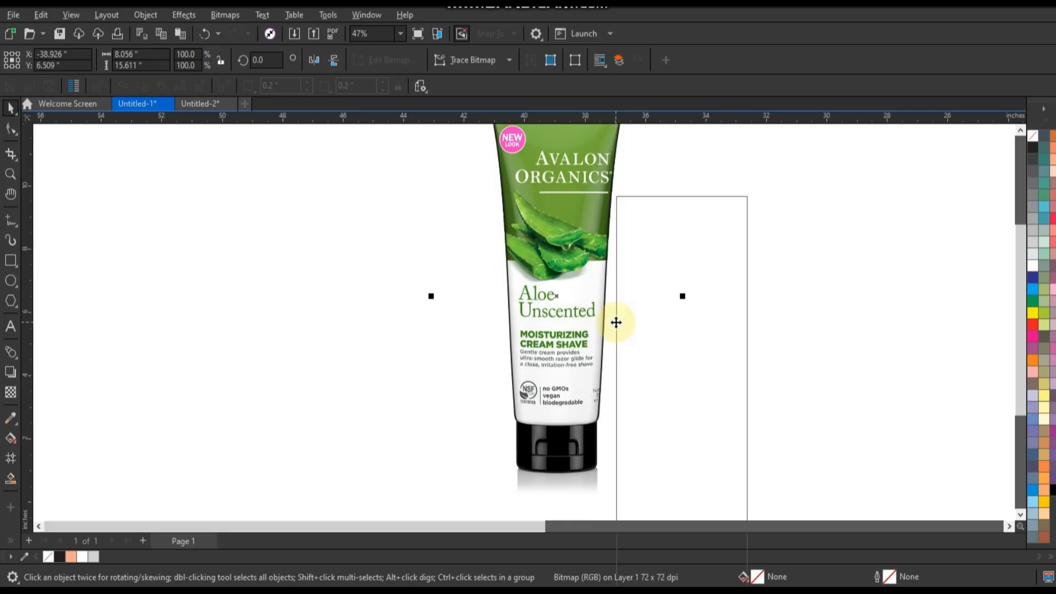
pyautogui.click(650, 378)
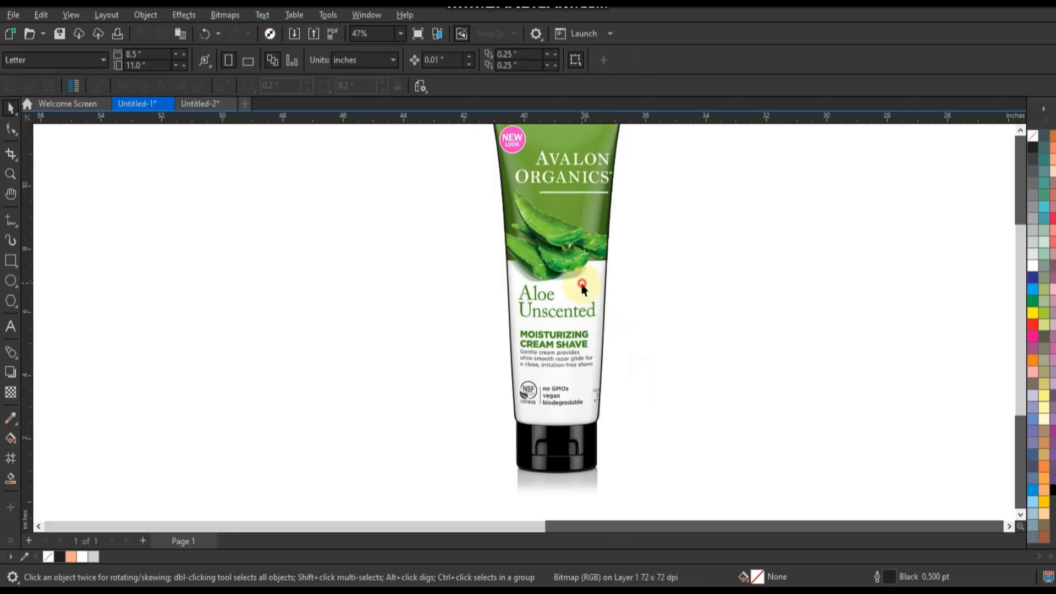
pyautogui.click(607, 441)
pyautogui.scroll(-2, 606, 440)
pyautogui.click(475, 374)
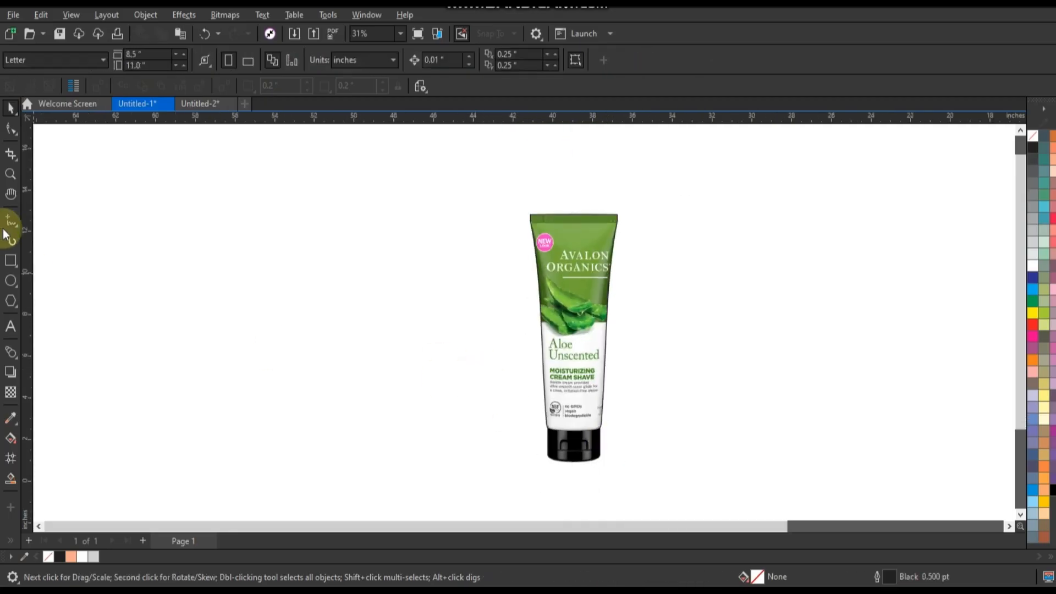
# Draw a portrait rectangle of about 12.1 by 17.1 inches to the left of the tube.
pyautogui.click(11, 260)
pyautogui.moveTo(218, 146); pyautogui.dragTo(460, 502)
pyautogui.click(11, 109)
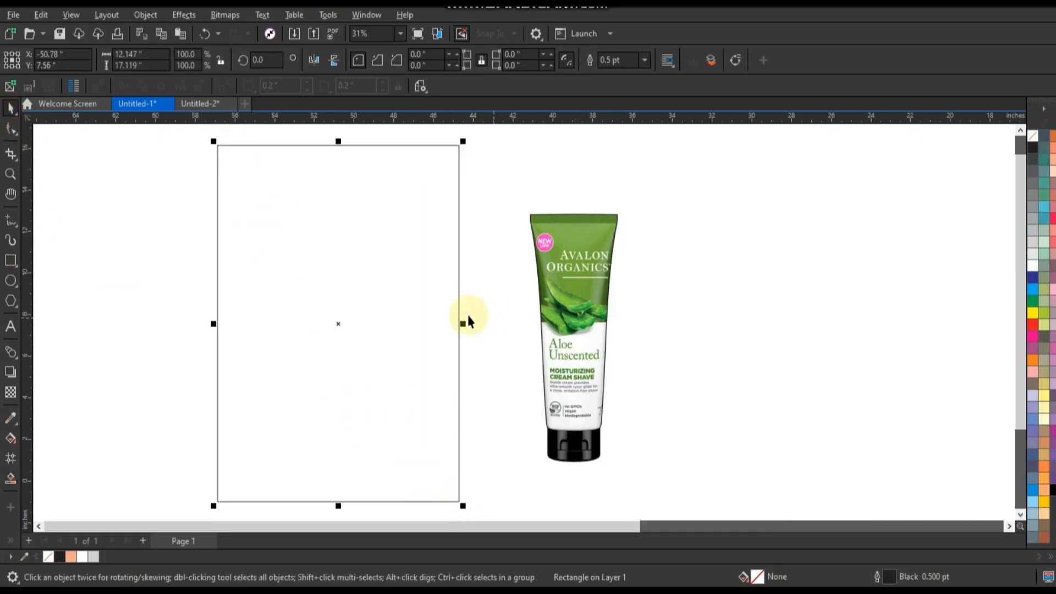
# Move the clipped tube into the rectangle, centre it horizontally and shift it slightly upward.
pyautogui.moveTo(554, 337); pyautogui.dragTo(341, 327)
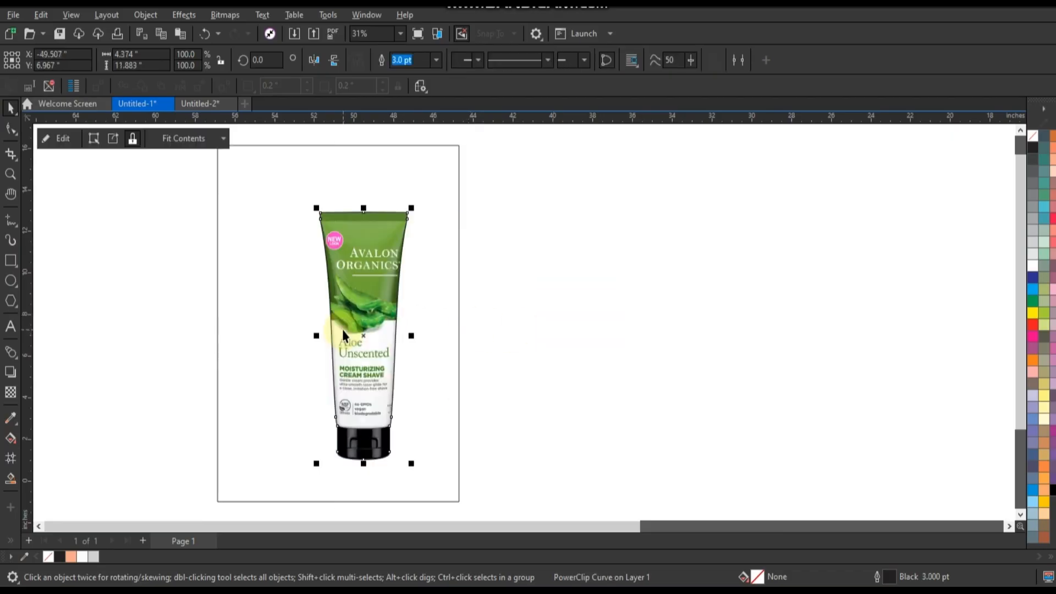
pyautogui.keyDown('shift'); pyautogui.click(414, 375); pyautogui.keyUp('shift')
pyautogui.press('c')
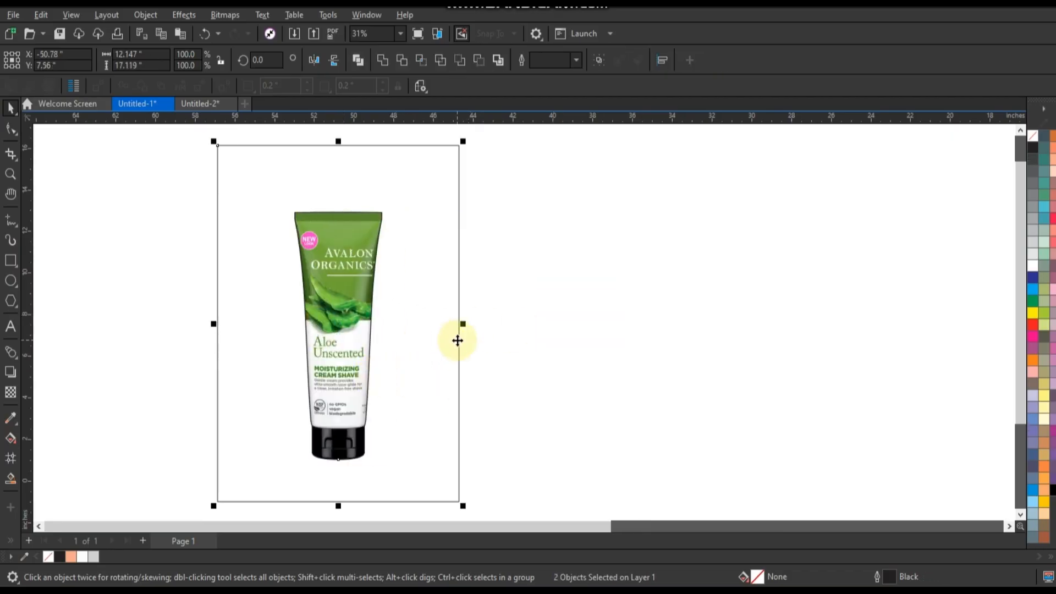
pyautogui.press('F4')
pyautogui.click(317, 334)
pyautogui.moveTo(524, 336); pyautogui.dragTo(523, 310)
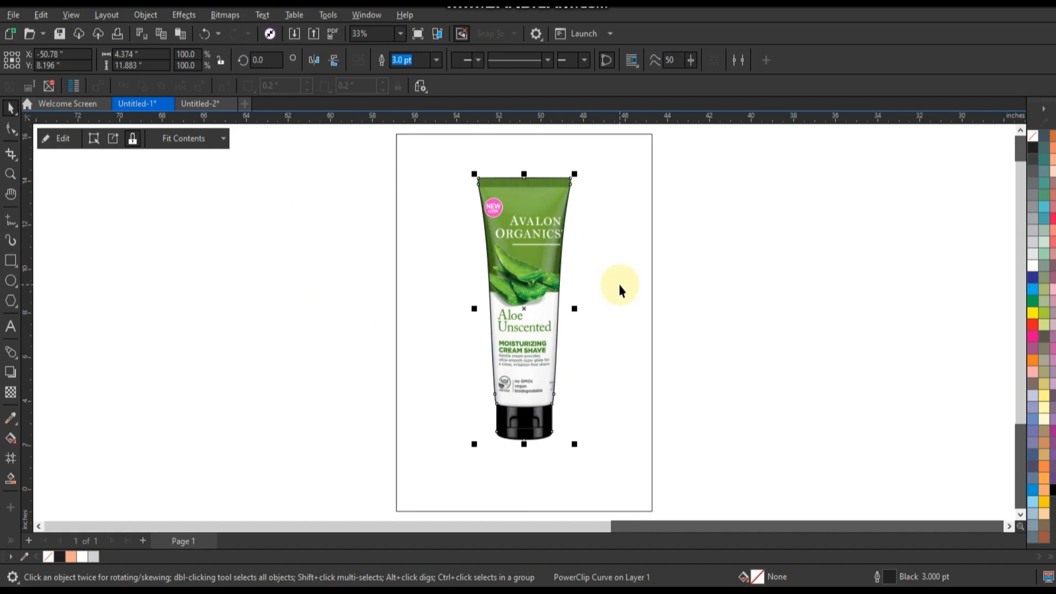
# Fill the background rectangle with the light green sampled from the upper part of the tube.
pyautogui.click(618, 286)
pyautogui.click(721, 295)
pyautogui.click(10, 418)
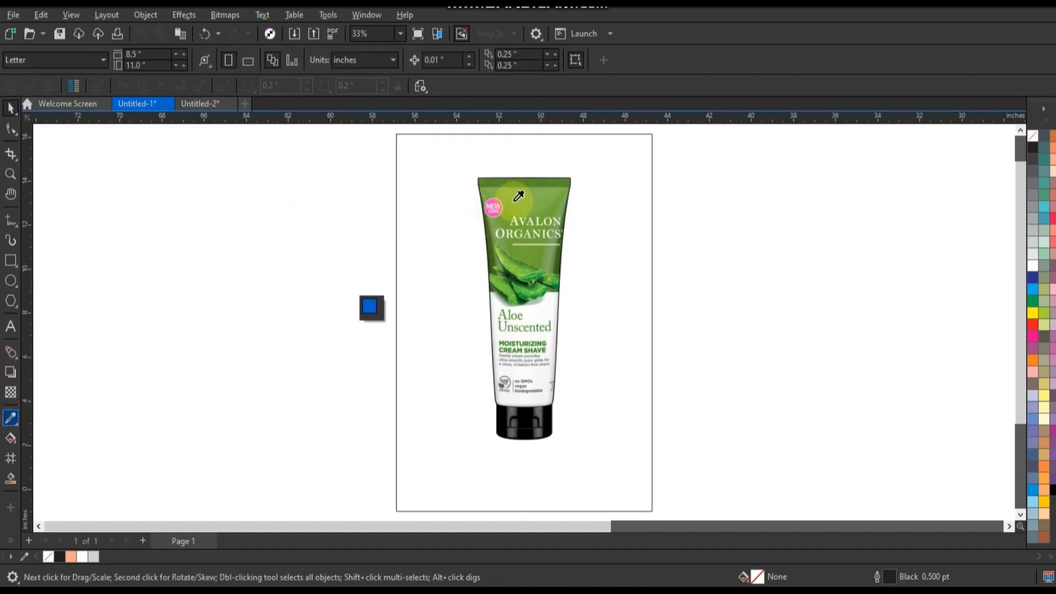
pyautogui.click(516, 198)
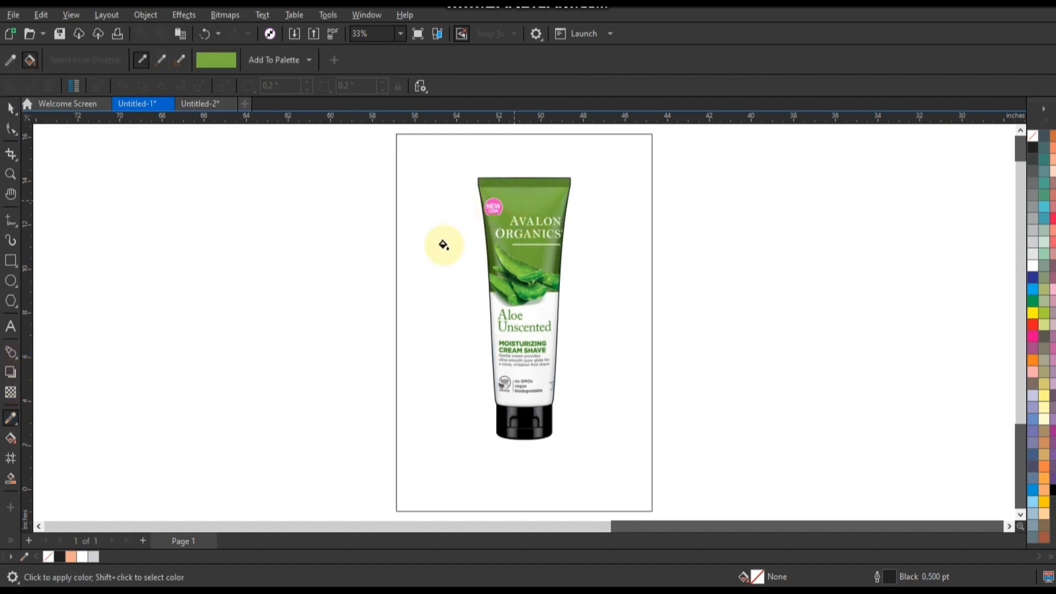
pyautogui.click(443, 244)
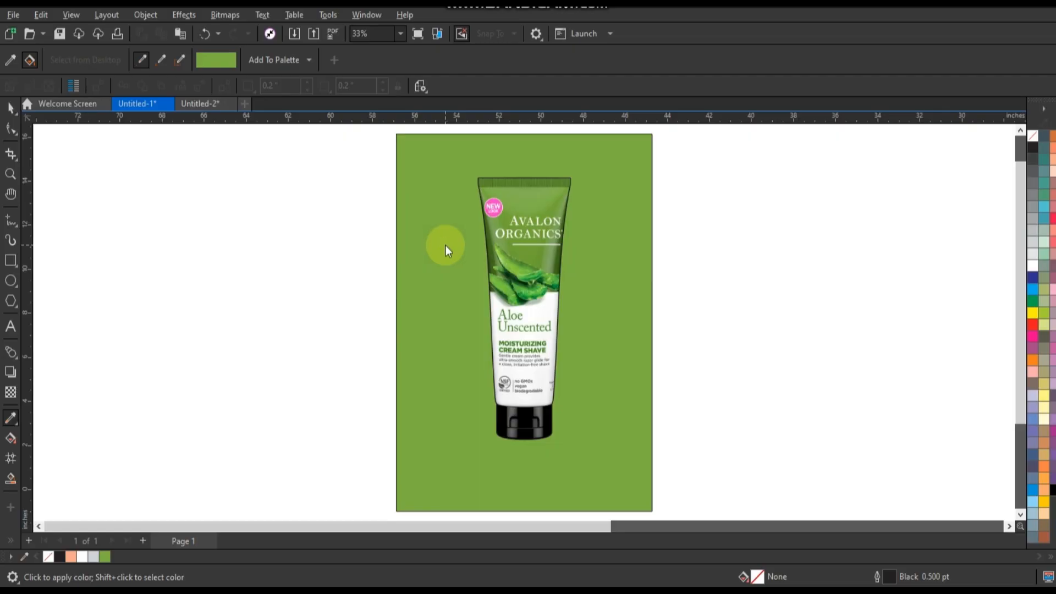
# Refill the background rectangle with the dark green C77 M38 Y100 K31 sampled from the tube's shaded edge.
pyautogui.press('space')
pyautogui.press('space')
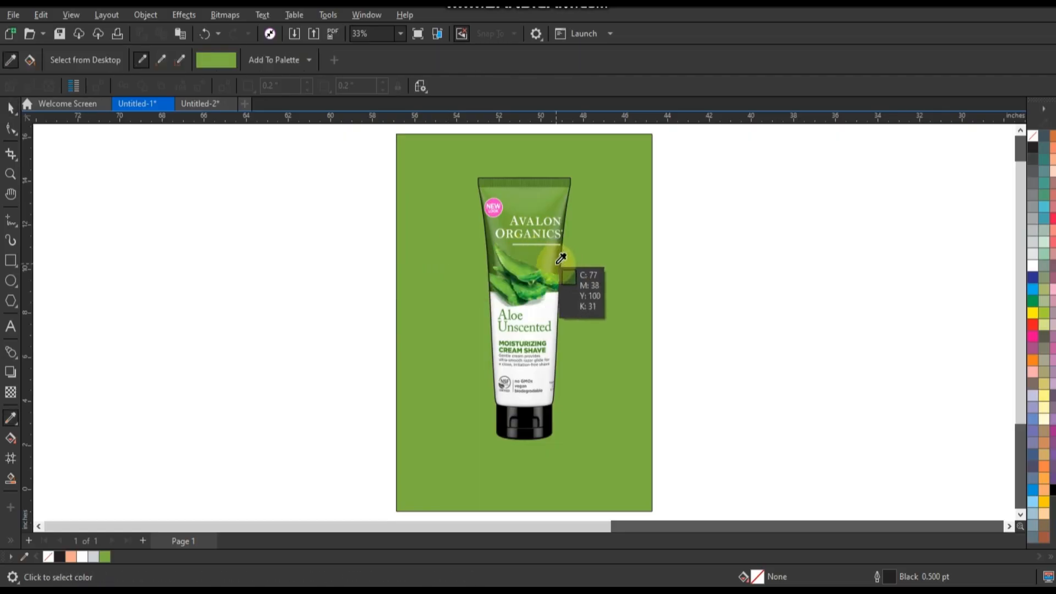
pyautogui.click(559, 263)
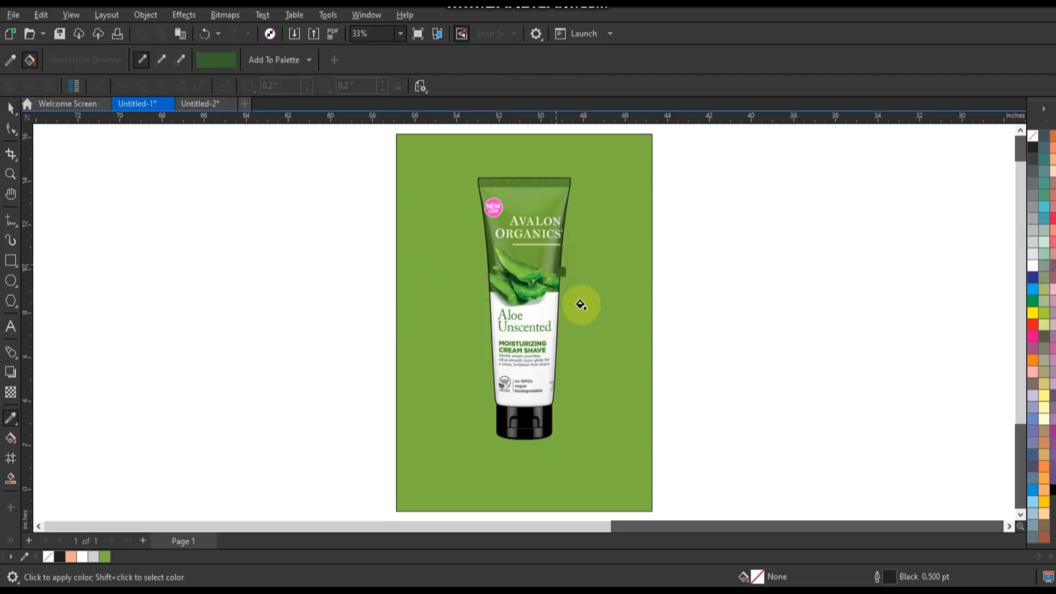
pyautogui.click(584, 308)
pyautogui.click(11, 107)
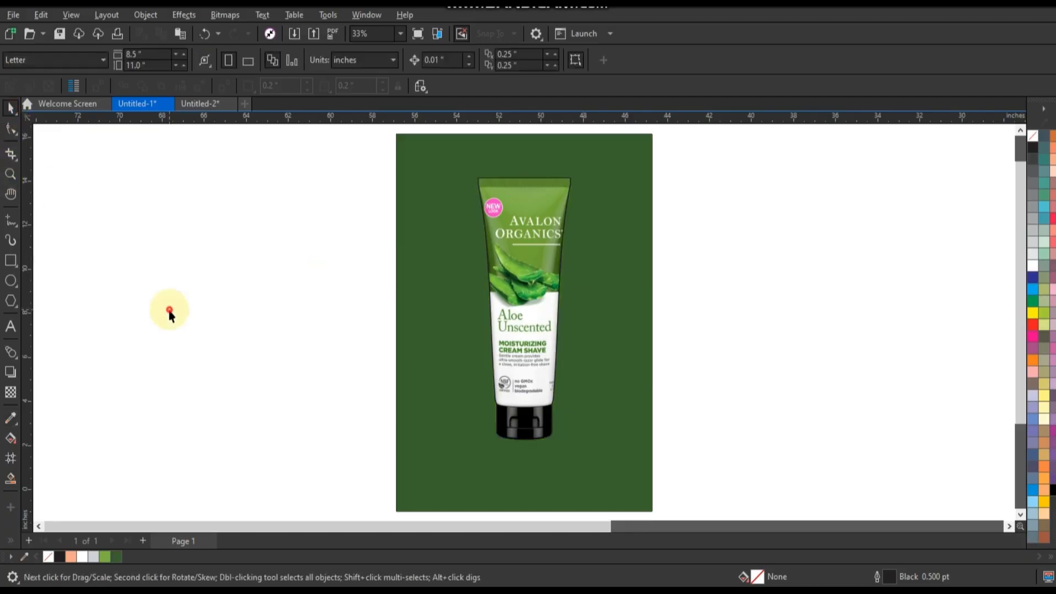
# Give the background rectangle an elliptical fountain fill from light green behind the tube to dark green at the outer edge.
pyautogui.click(474, 446)
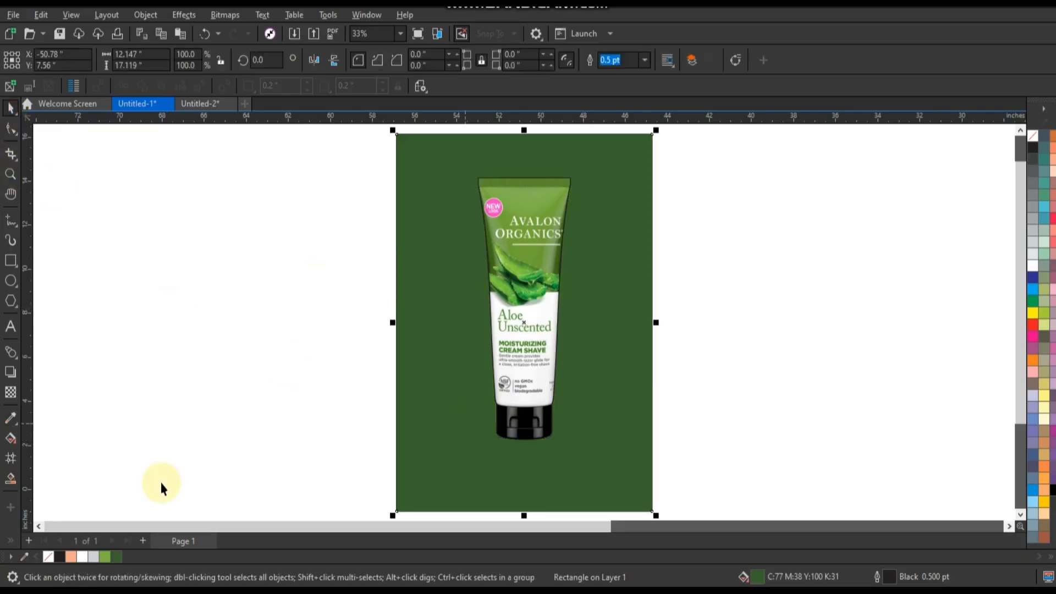
pyautogui.click(12, 437)
pyautogui.moveTo(524, 290); pyautogui.dragTo(579, 375)
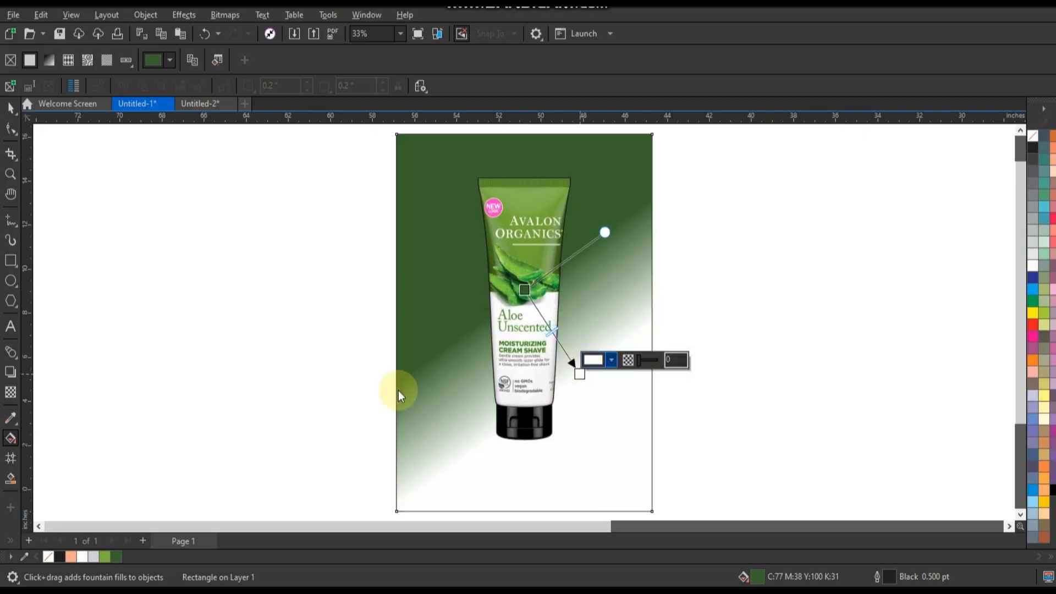
pyautogui.moveTo(117, 554); pyautogui.dragTo(580, 425)
pyautogui.click(211, 59)
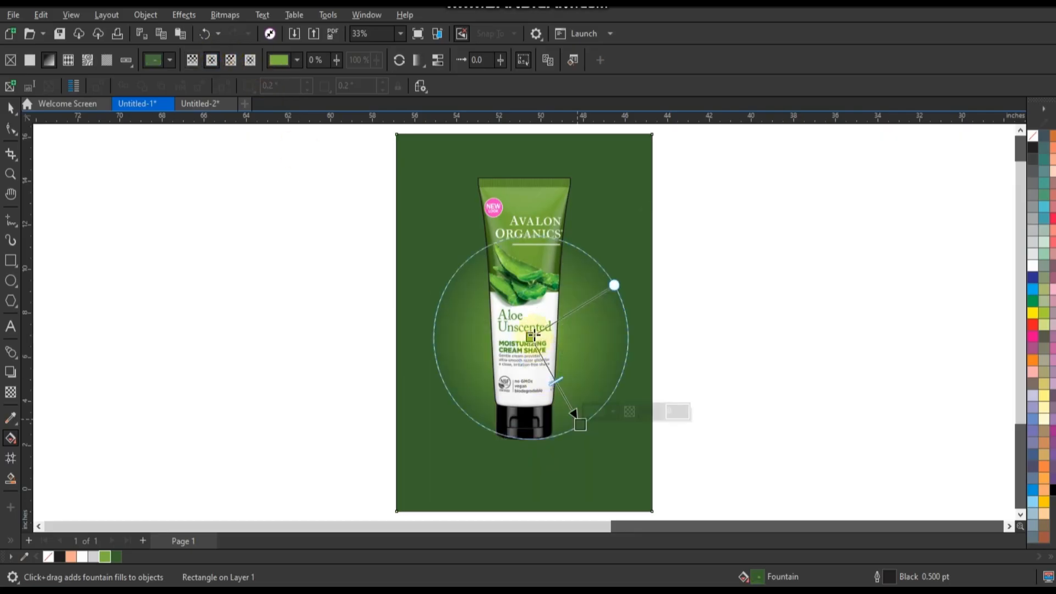
pyautogui.click(531, 337)
pyautogui.moveTo(531, 337); pyautogui.dragTo(526, 291)
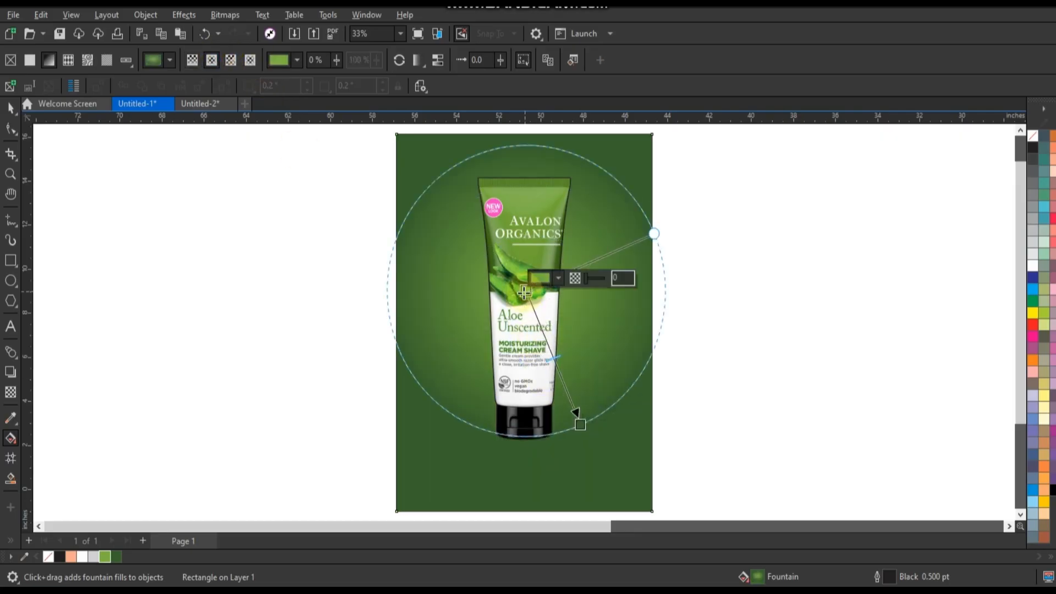
pyautogui.click(10, 107)
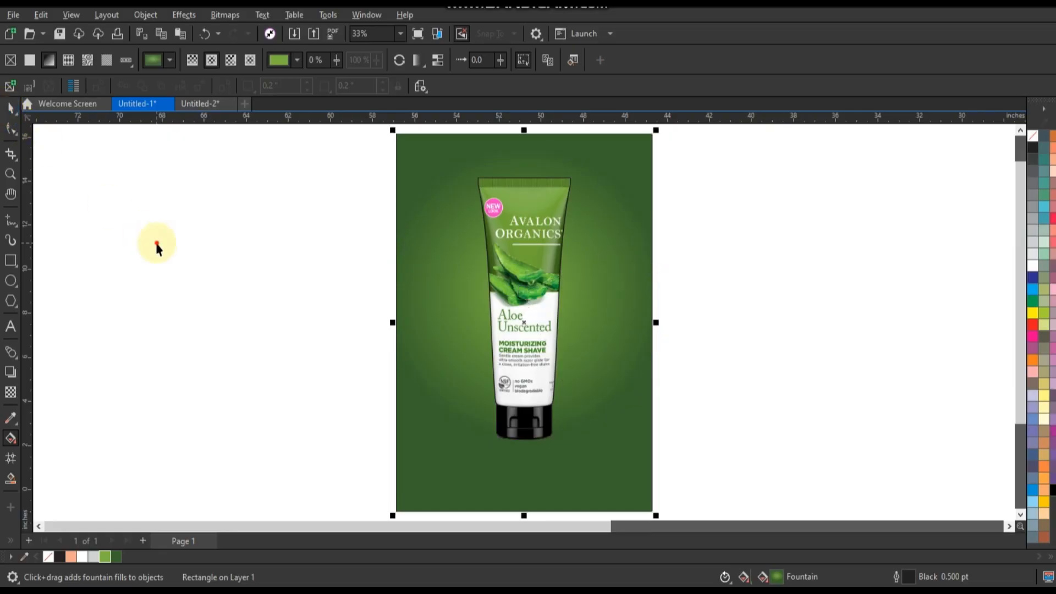
# Remove the outline from the clipped tube.
pyautogui.click(156, 240)
pyautogui.click(494, 284)
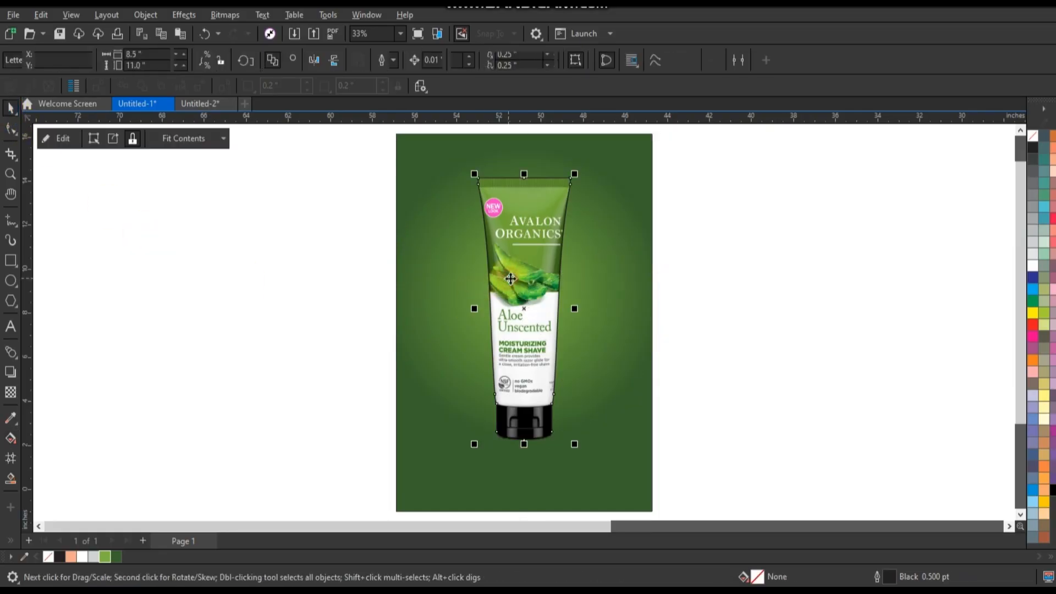
pyautogui.rightClick(1028, 138)
pyautogui.click(1015, 146)
pyautogui.click(870, 222)
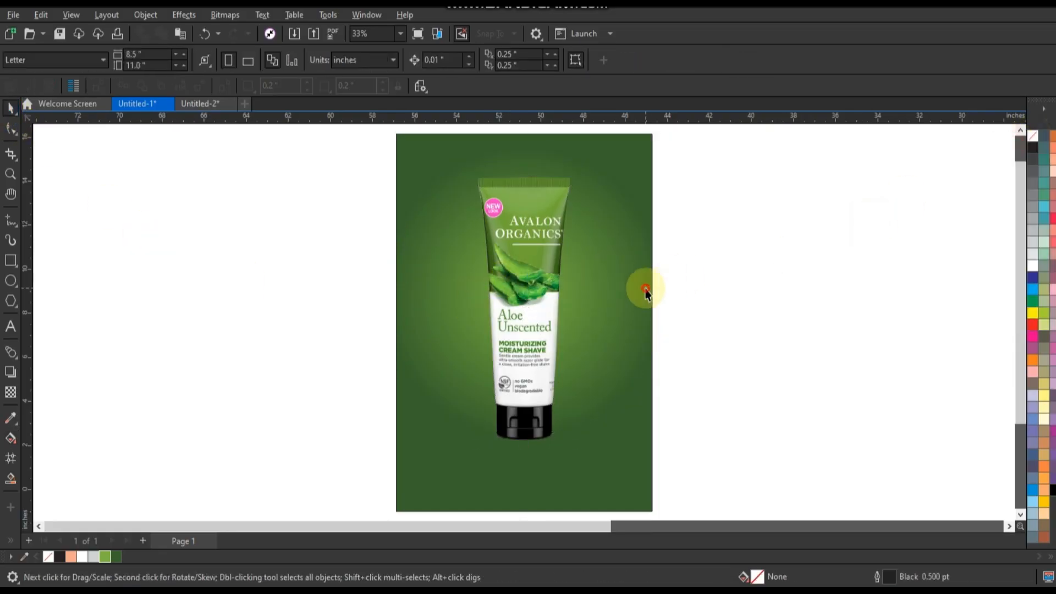
# Make a copy of the background squashed to about 5.6 inches high along its bottom edge and fill it with light green.
pyautogui.click(646, 291)
pyautogui.moveTo(524, 132); pyautogui.dragTo(510, 385)
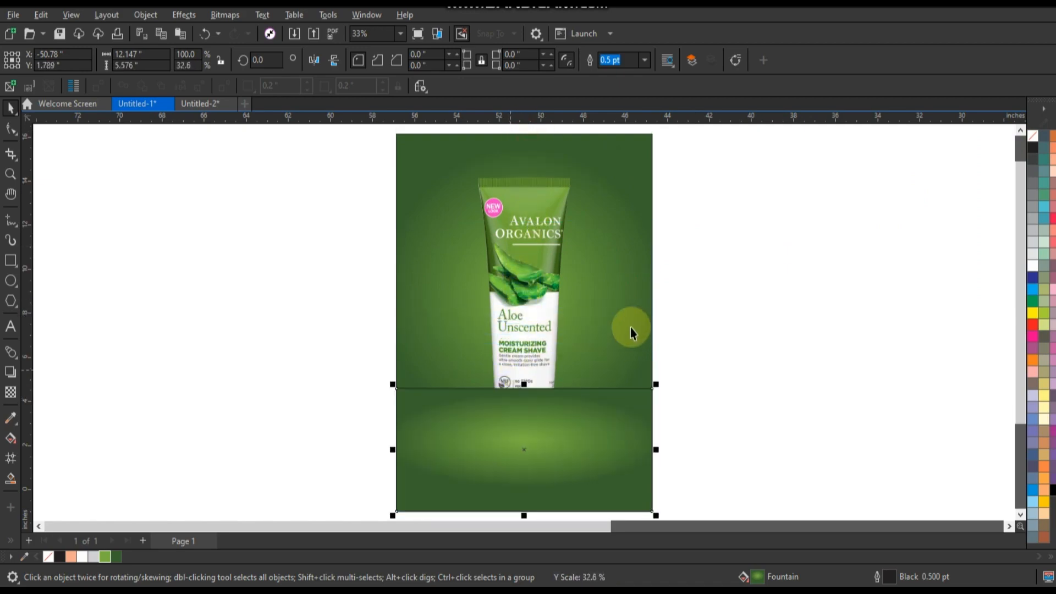
pyautogui.click(104, 557)
# Add perspective to the light green rectangle, pulling both upper corners in to the width of the tube's lower part.
pyautogui.click(156, 14)
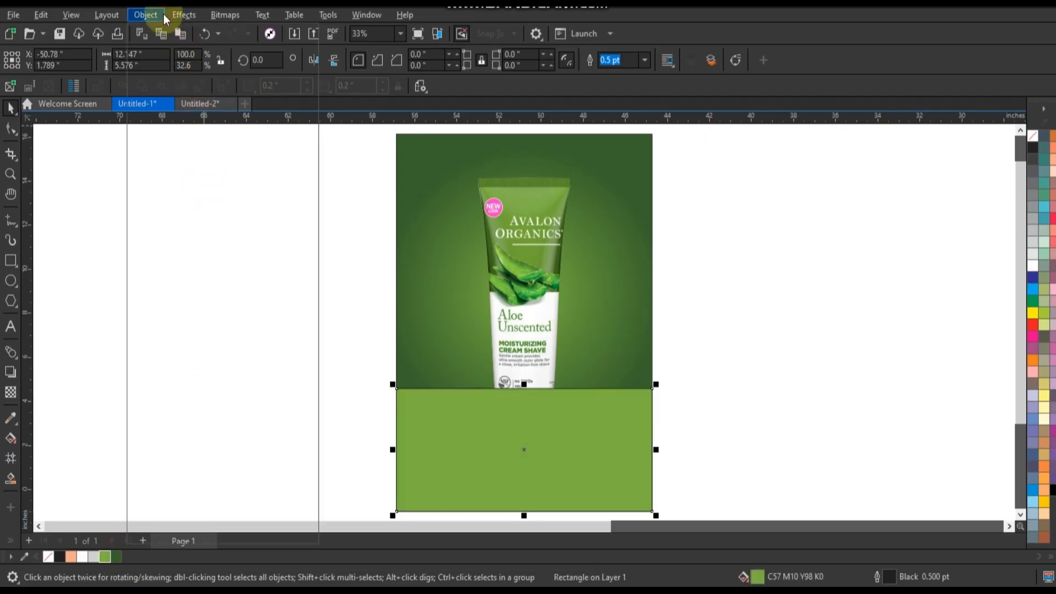
pyautogui.moveTo(199, 351)
pyautogui.click(361, 358)
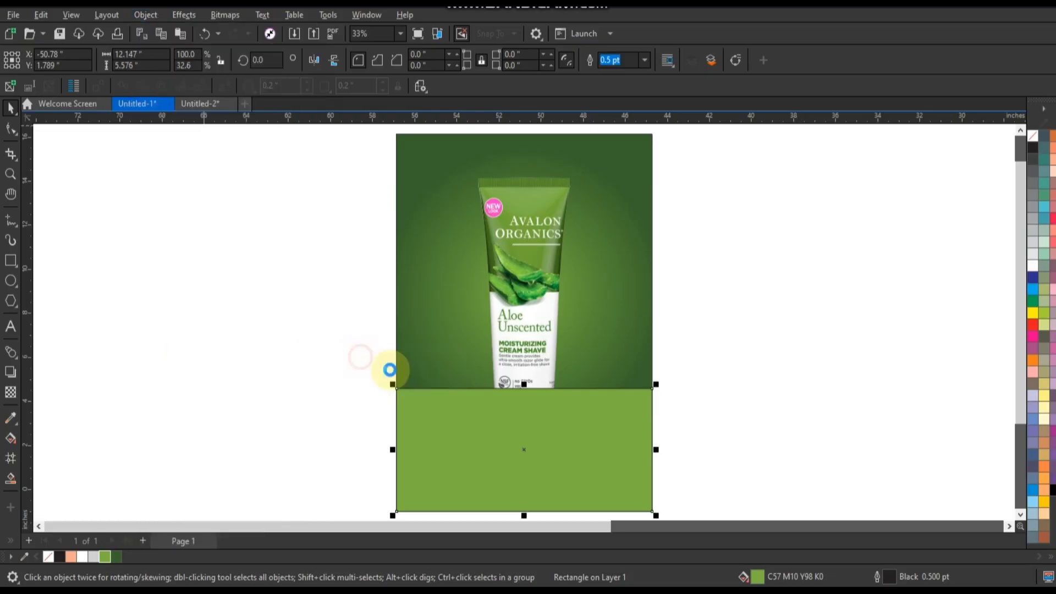
pyautogui.moveTo(482, 395); pyautogui.dragTo(493, 395)
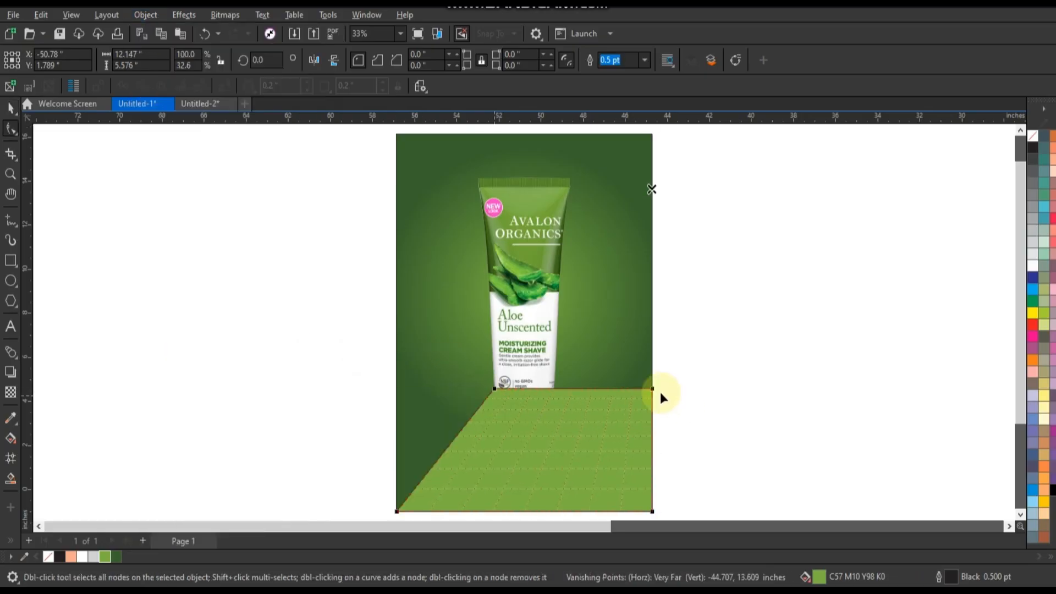
pyautogui.moveTo(654, 395); pyautogui.dragTo(554, 388)
# Place the light green perspective shape behind the tube and remove its outline.
pyautogui.click(10, 108)
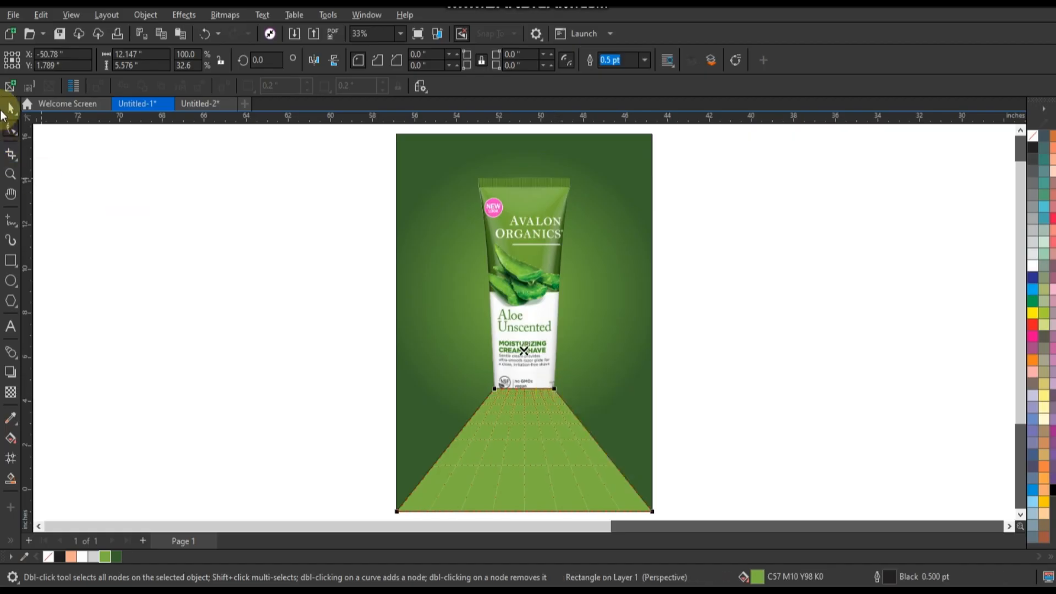
pyautogui.hotkey('ctrl', 'pagedown')
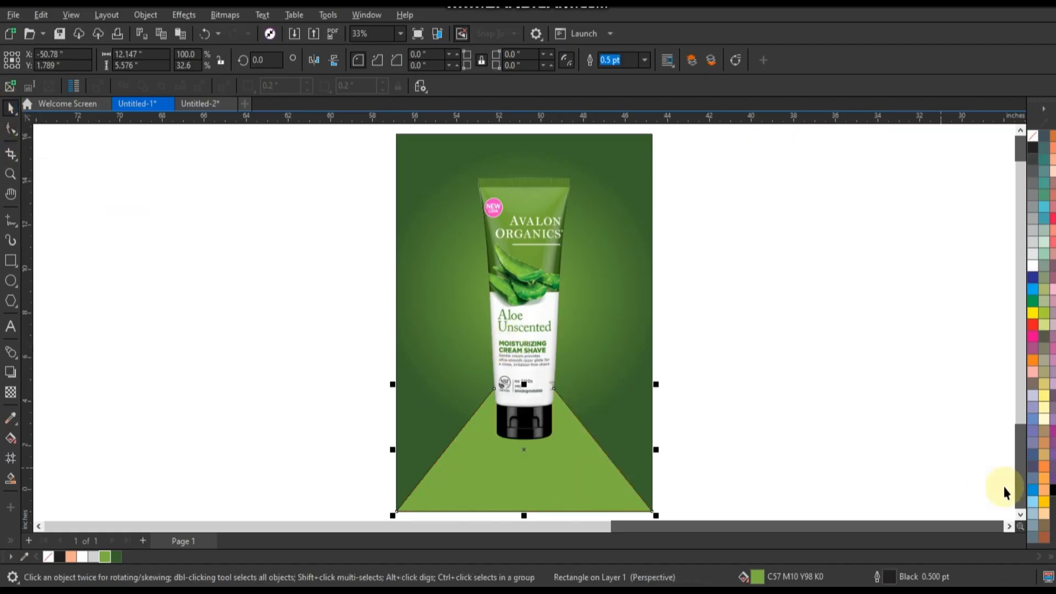
pyautogui.rightClick(1036, 140)
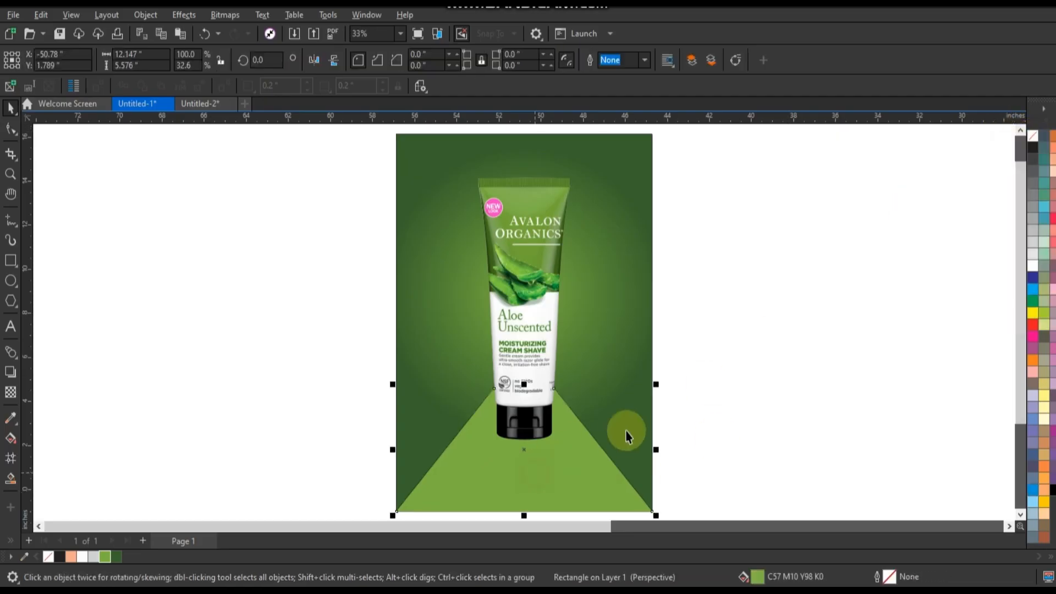
# Apply a vertical linear fountain fill to the floor shape, from dark green behind the tube to light green at the bottom edge.
pyautogui.moveTo(114, 557); pyautogui.dragTo(531, 484)
pyautogui.press('g')
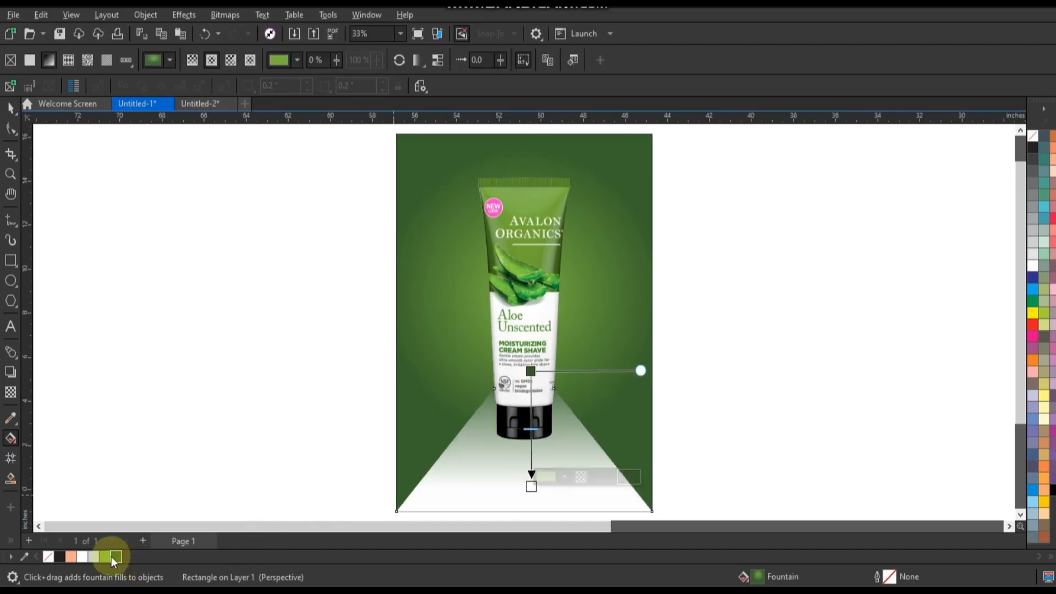
pyautogui.moveTo(530, 484); pyautogui.dragTo(525, 513)
pyautogui.moveTo(529, 372); pyautogui.dragTo(526, 381)
pyautogui.click(529, 448)
pyautogui.click(528, 377)
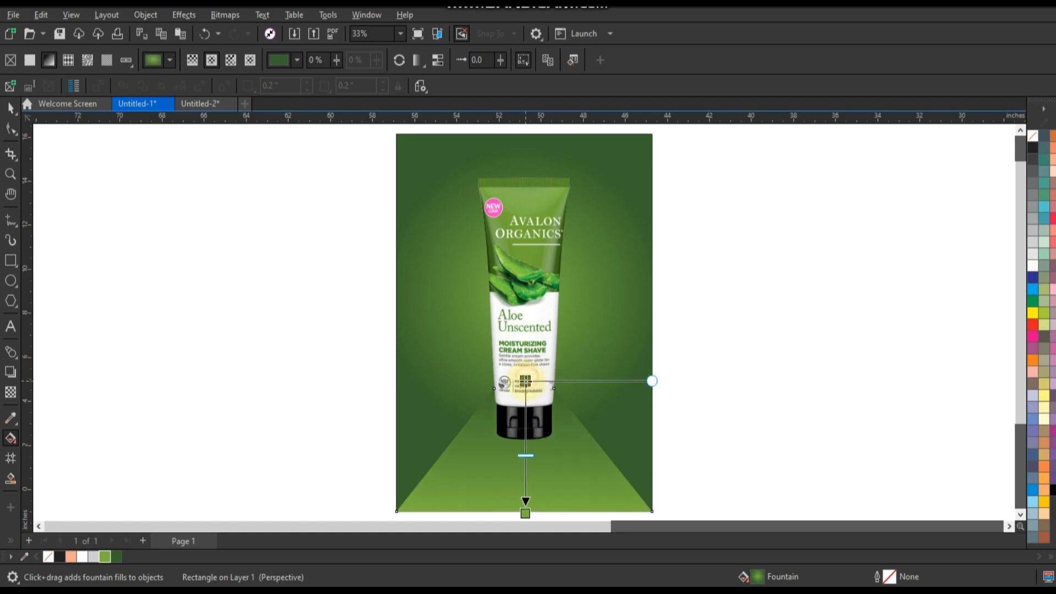
pyautogui.click(11, 108)
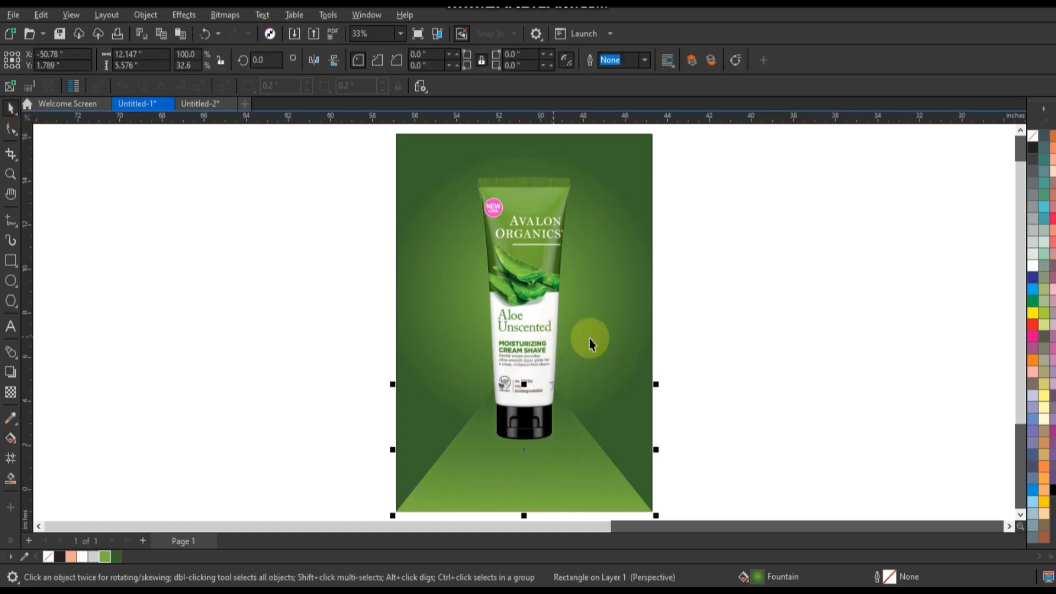
# Change the outer colour of the background's elliptical gradient to the RGB green #177004.
pyautogui.click(621, 313)
pyautogui.press('g')
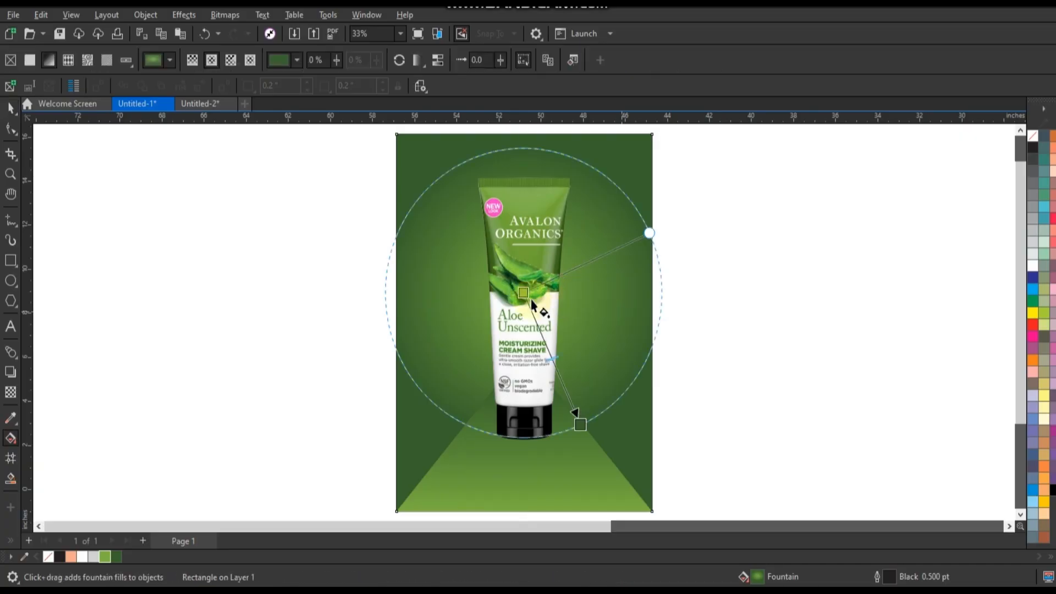
pyautogui.click(581, 425)
pyautogui.click(612, 414)
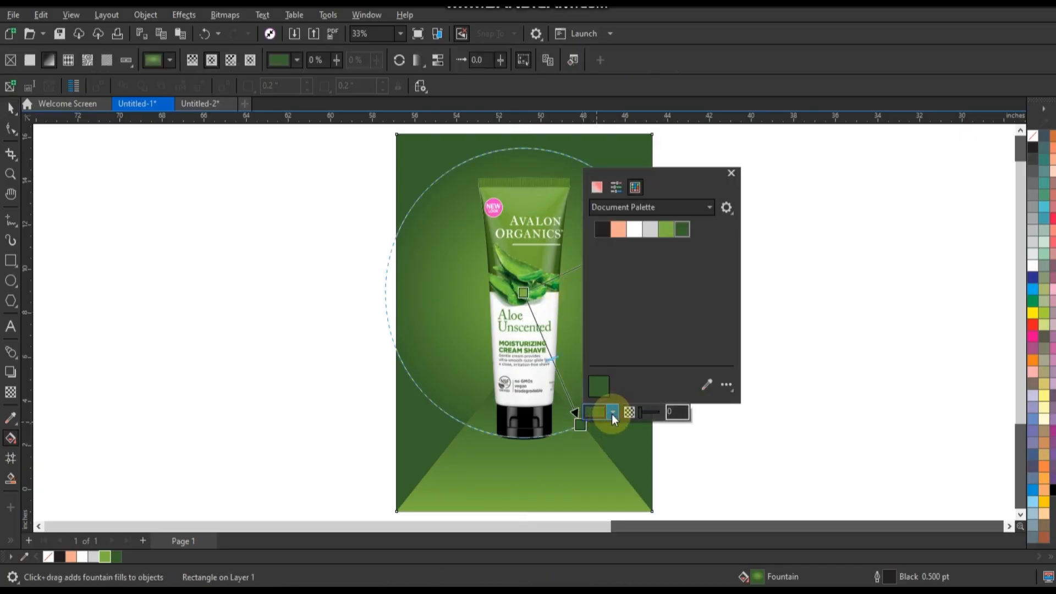
pyautogui.click(597, 187)
pyautogui.click(621, 207)
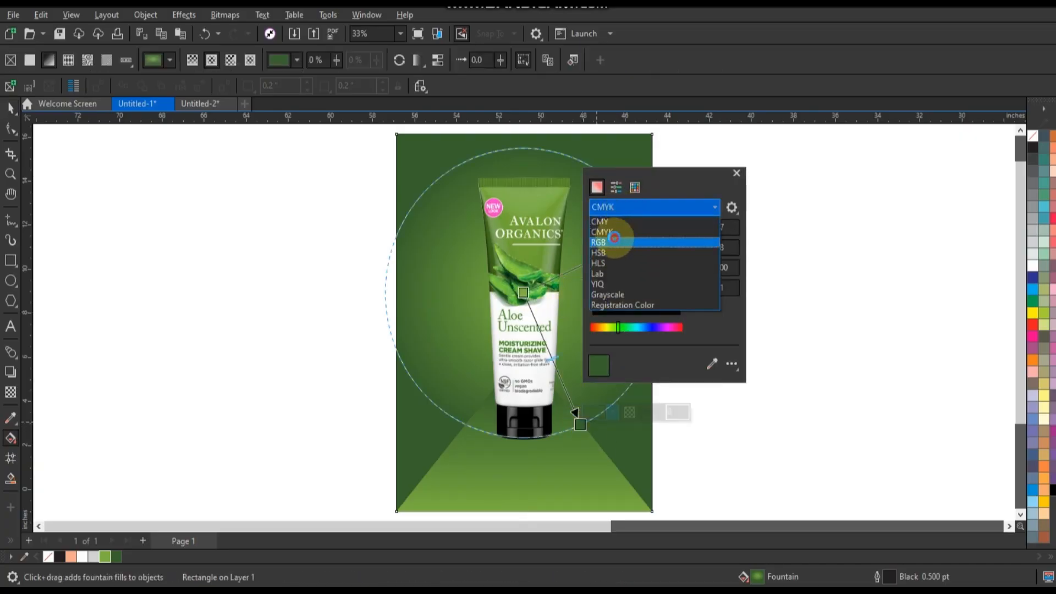
pyautogui.click(606, 242)
pyautogui.moveTo(679, 271); pyautogui.dragTo(678, 274)
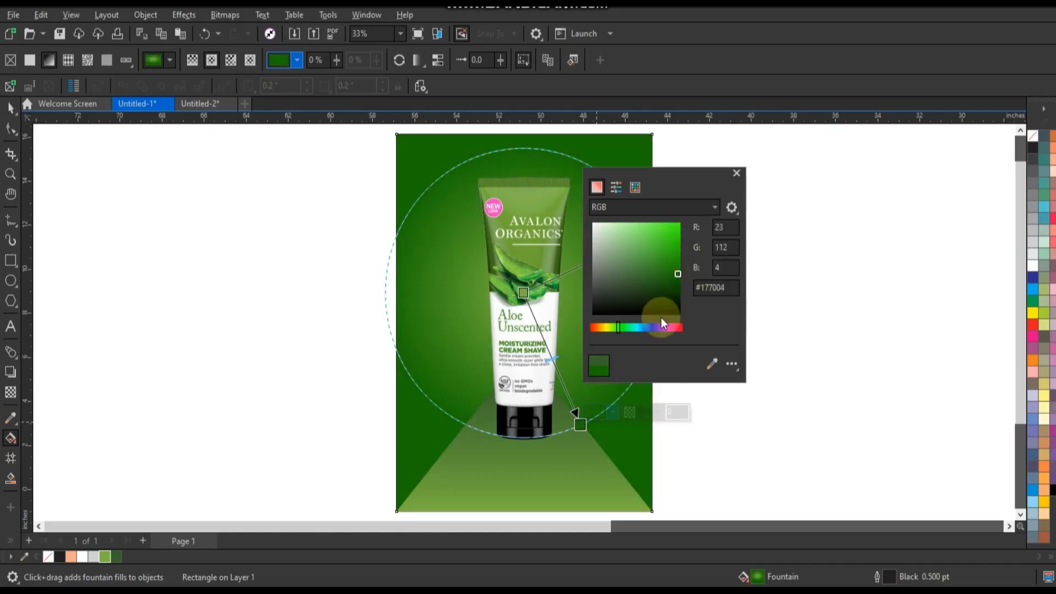
pyautogui.click(527, 300)
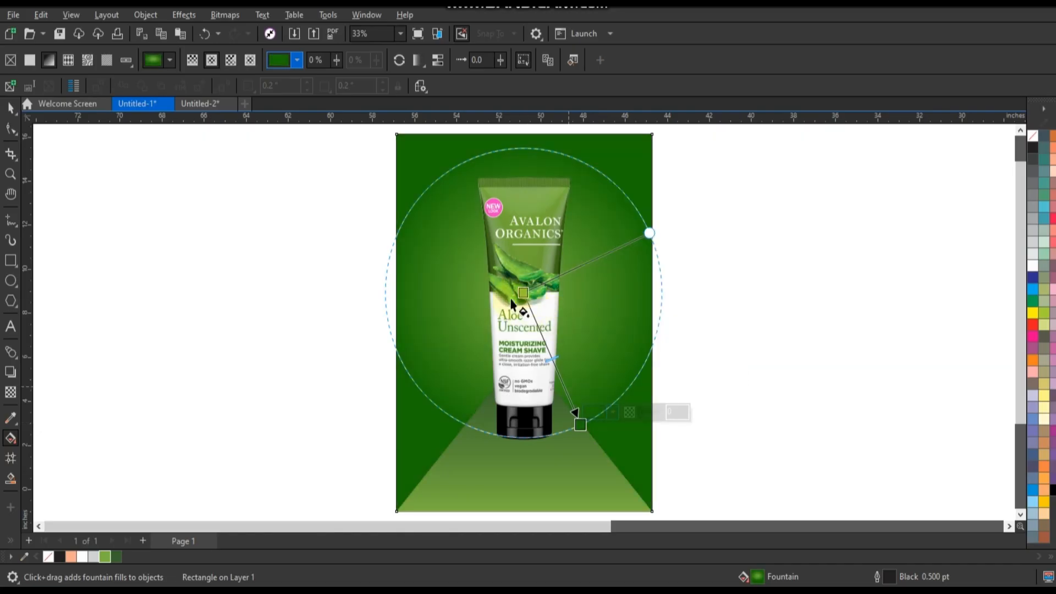
# Change the centre colour of the background's elliptical gradient to the RGB green #72D90B.
pyautogui.click(523, 293)
pyautogui.click(555, 281)
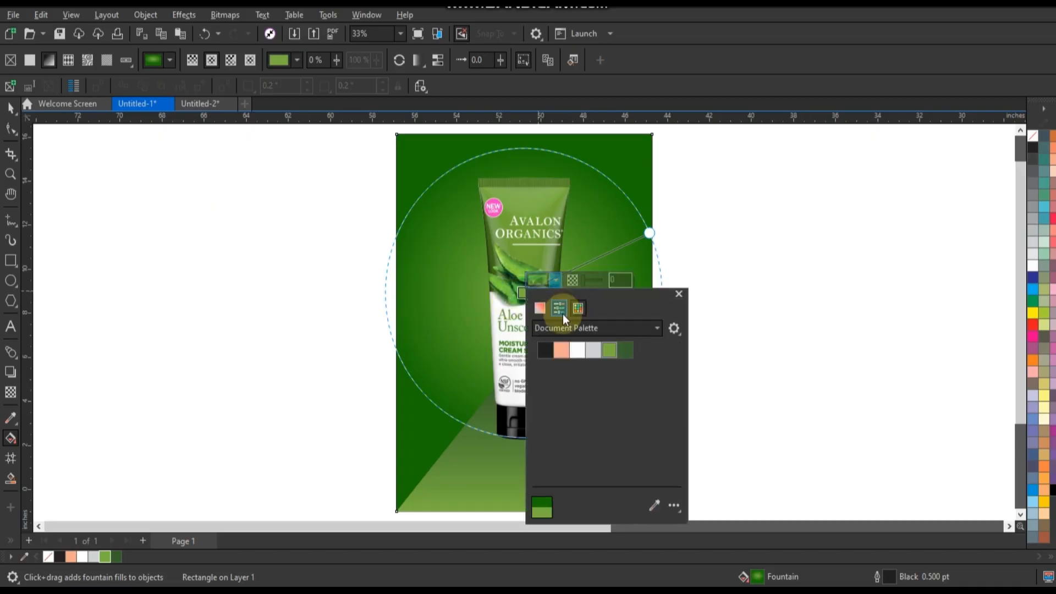
pyautogui.click(540, 308)
pyautogui.click(563, 329)
pyautogui.click(556, 359)
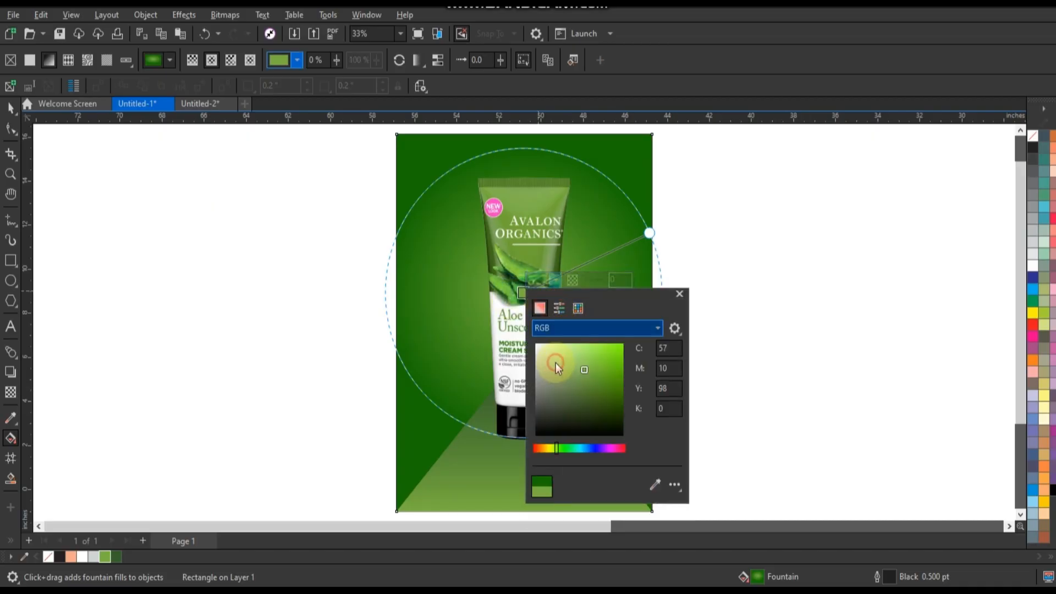
pyautogui.moveTo(603, 364); pyautogui.dragTo(620, 362)
pyautogui.click(617, 357)
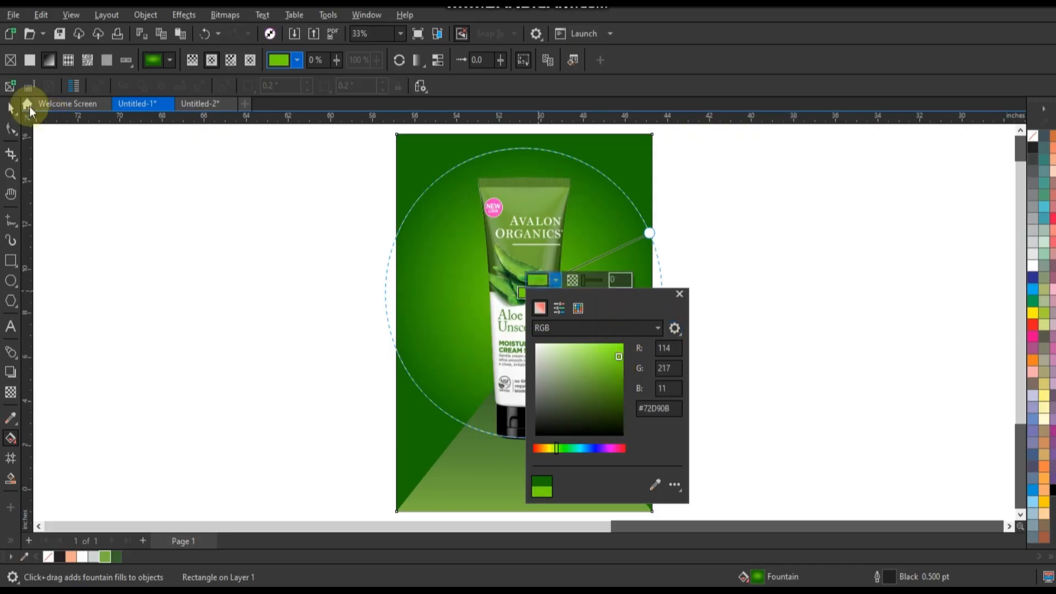
pyautogui.click(11, 108)
# Change the floor shape's fountain fill to elliptical, centred in front of the tube, with the RGB outer colour #197006.
pyautogui.click(523, 471)
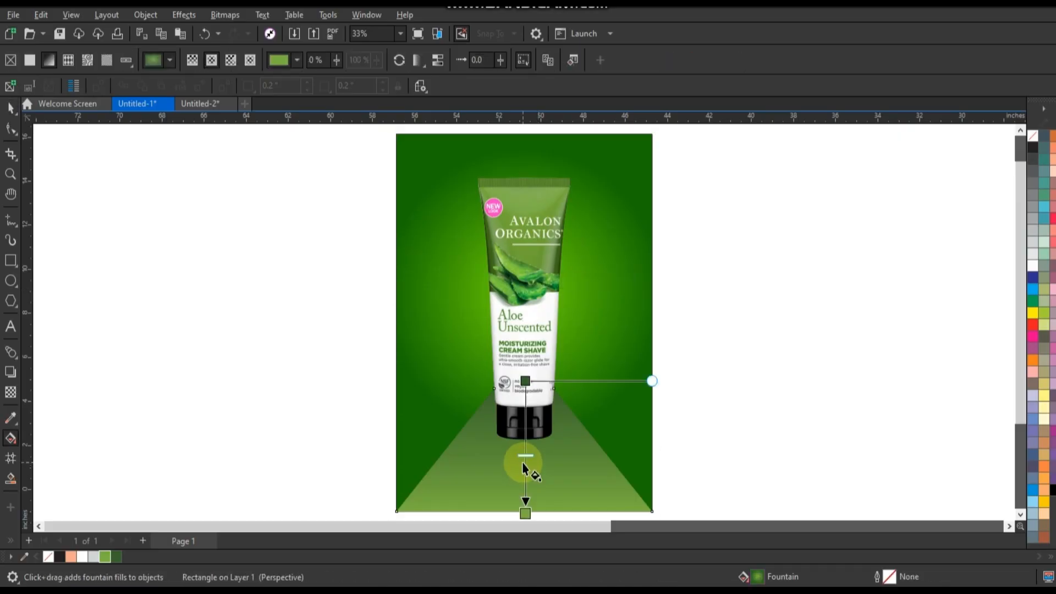
pyautogui.moveTo(142, 559); pyautogui.dragTo(532, 392)
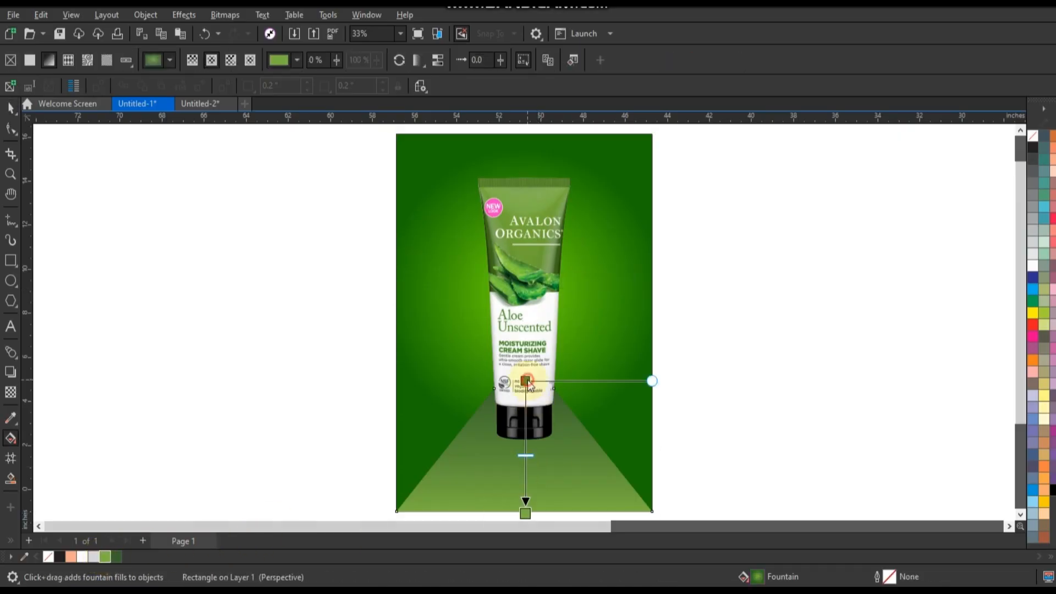
pyautogui.click(526, 381)
pyautogui.click(549, 369)
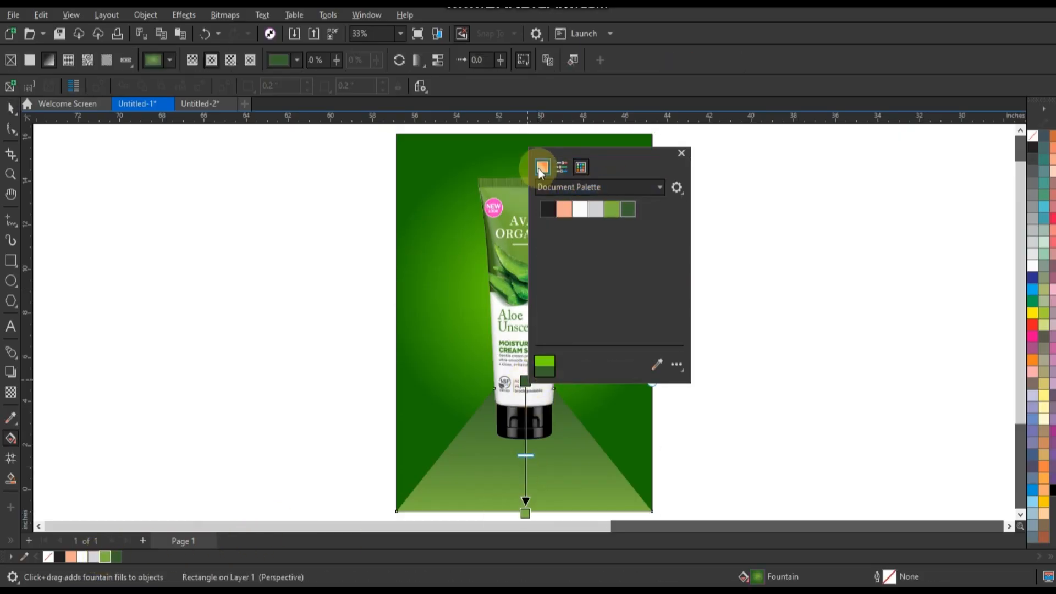
pyautogui.click(542, 167)
pyautogui.click(586, 187)
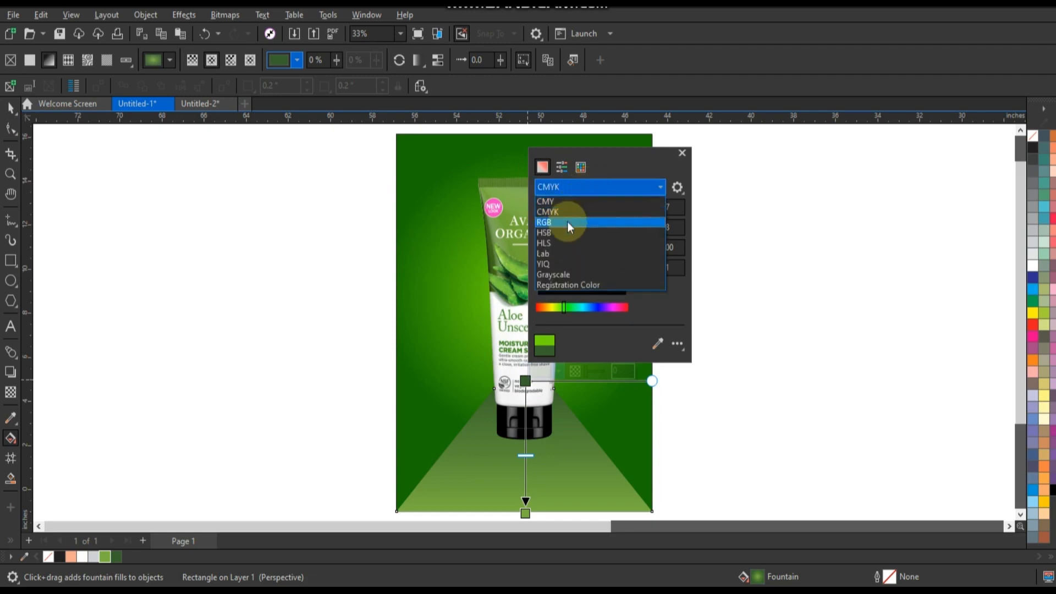
pyautogui.click(567, 223)
pyautogui.click(623, 253)
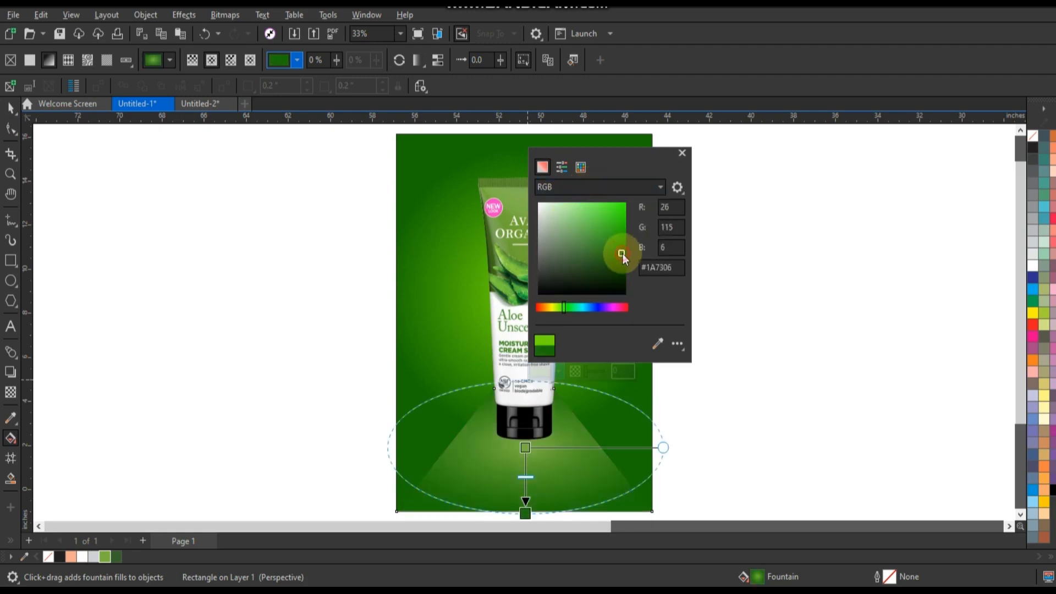
pyautogui.click(623, 255)
pyautogui.click(623, 255)
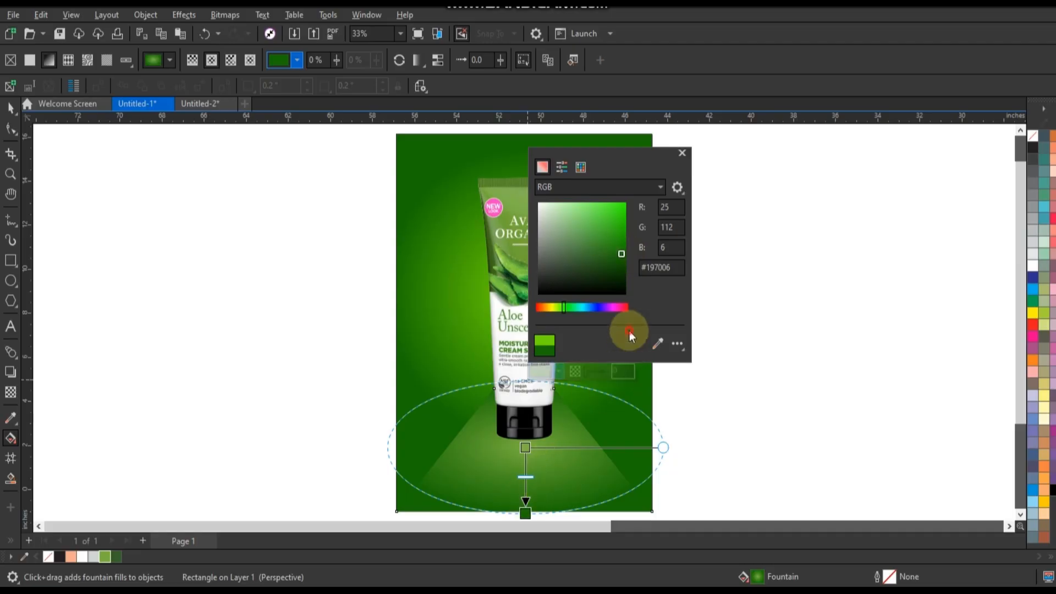
# Change the centre colour of the floor shape's elliptical gradient to a more saturated RGB green.
pyautogui.click(526, 445)
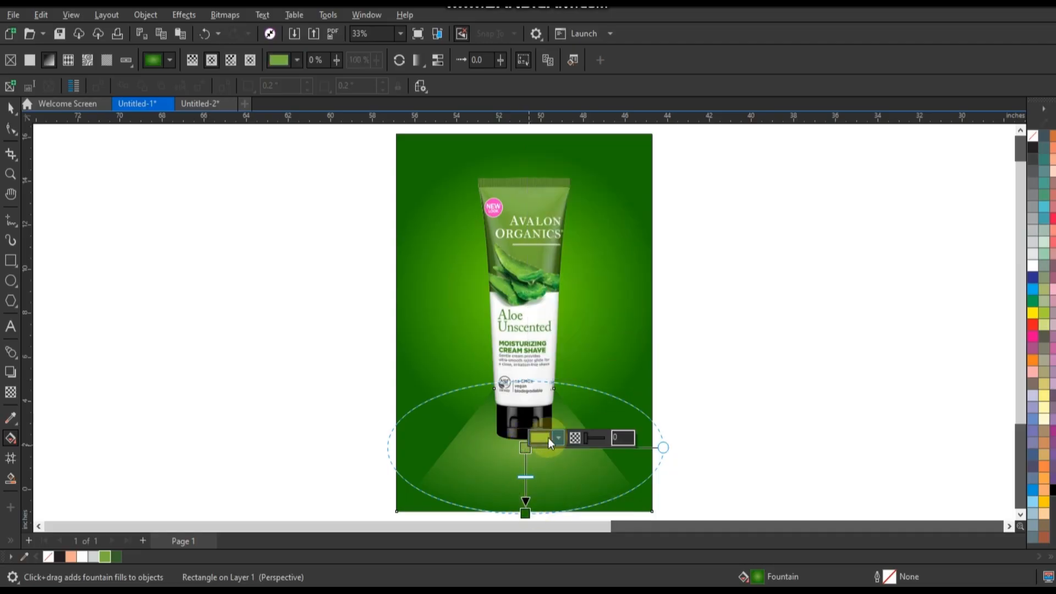
pyautogui.click(550, 441)
pyautogui.click(543, 235)
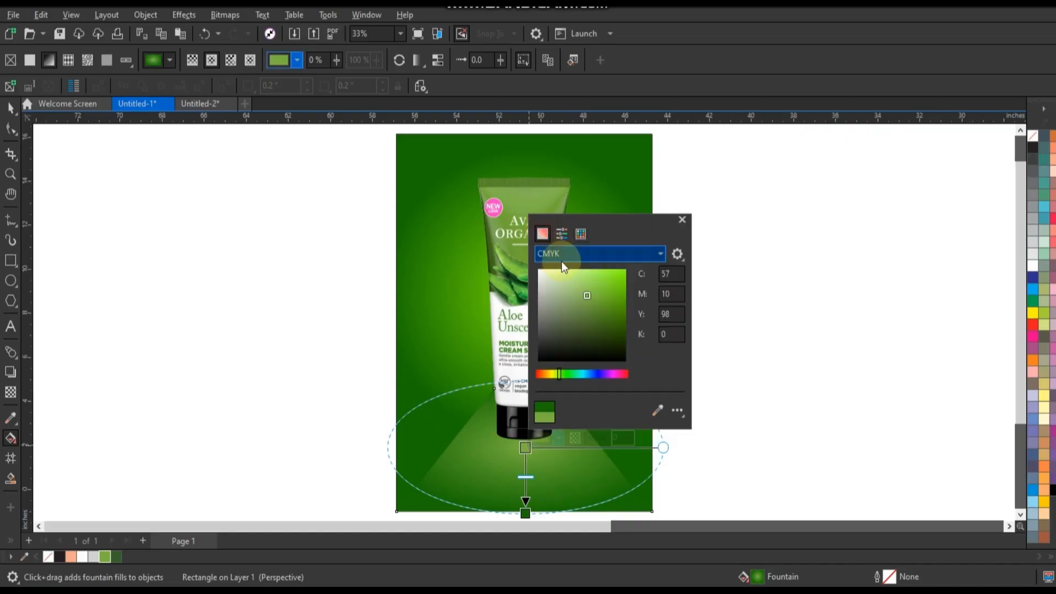
pyautogui.click(562, 261)
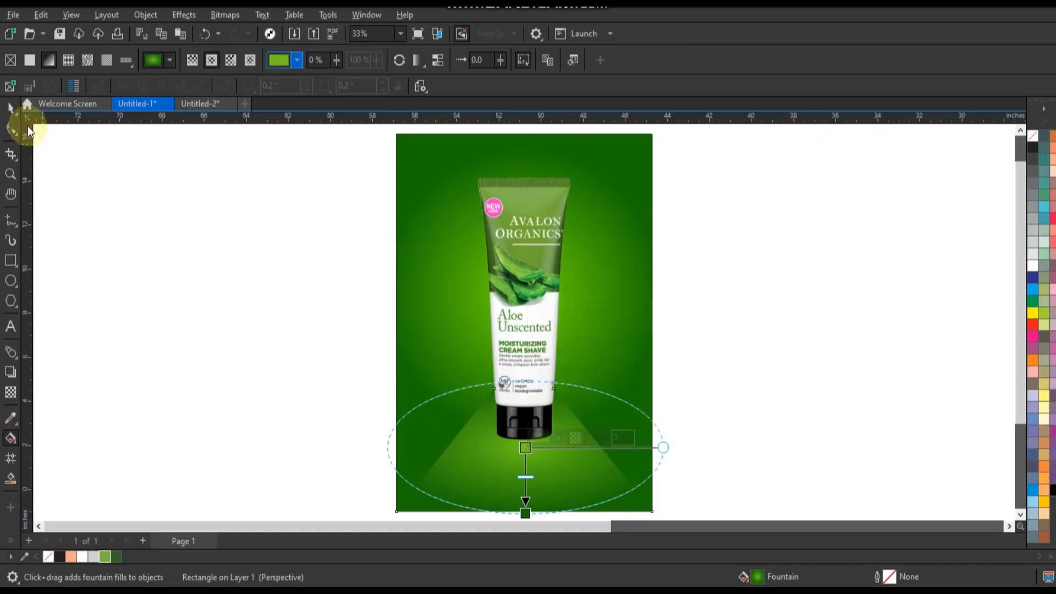
pyautogui.press('space')
# Enlarge the cream tube to 105.5 %, about 4.613 by 12.532 inches, and move it slightly down onto the floor.
pyautogui.click(546, 366)
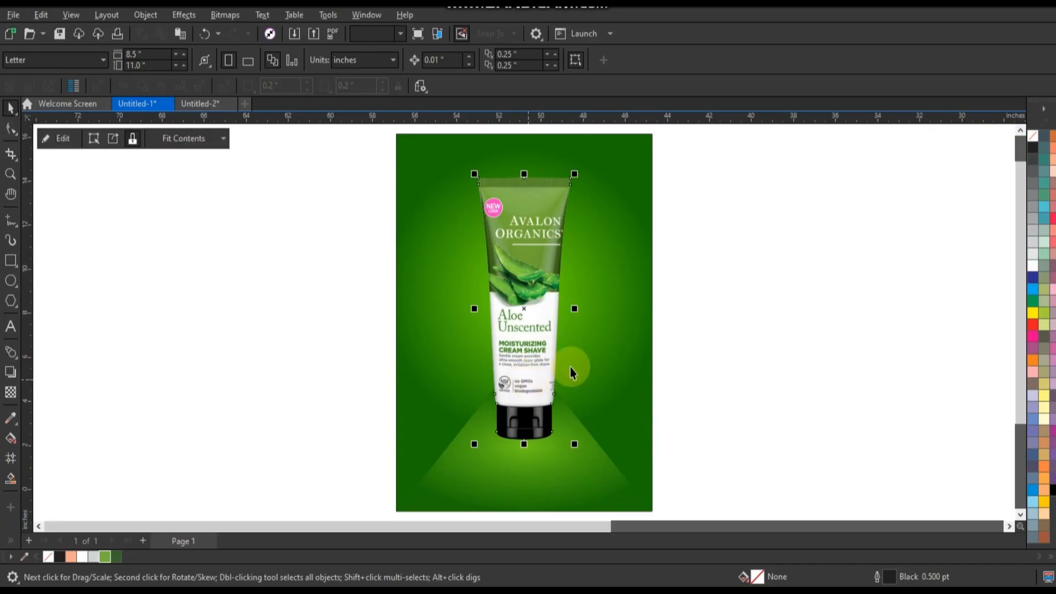
pyautogui.moveTo(576, 445); pyautogui.dragTo(583, 450)
pyautogui.click(541, 400)
pyautogui.moveTo(541, 400); pyautogui.dragTo(541, 406)
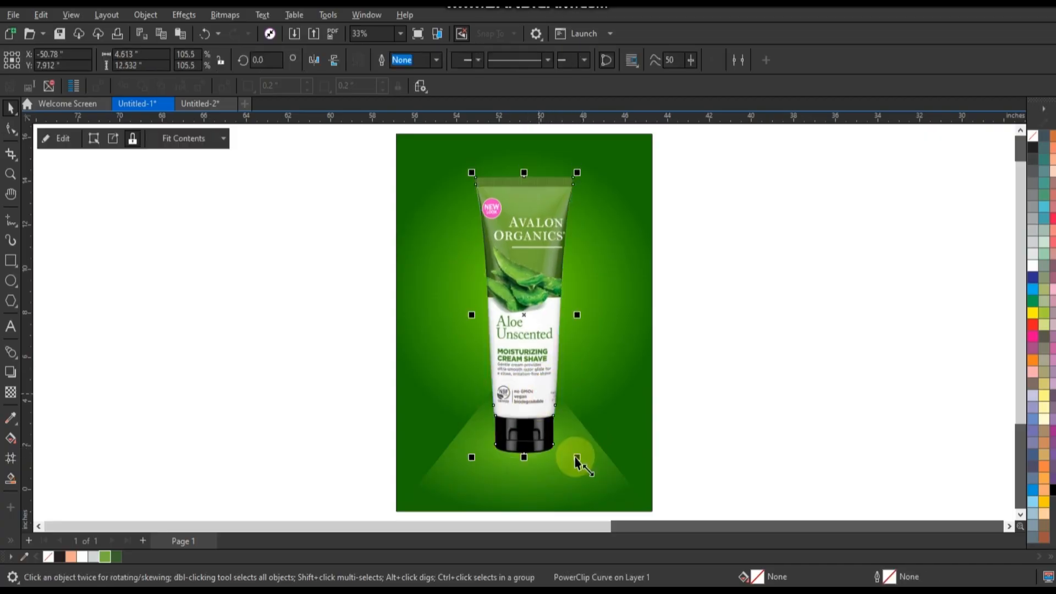
pyautogui.click(716, 445)
# Adjust the curve handle of the tube's clipping outline on its upper-left side, just below the ribbed seal.
pyautogui.click(10, 176)
pyautogui.moveTo(374, 148); pyautogui.dragTo(679, 482)
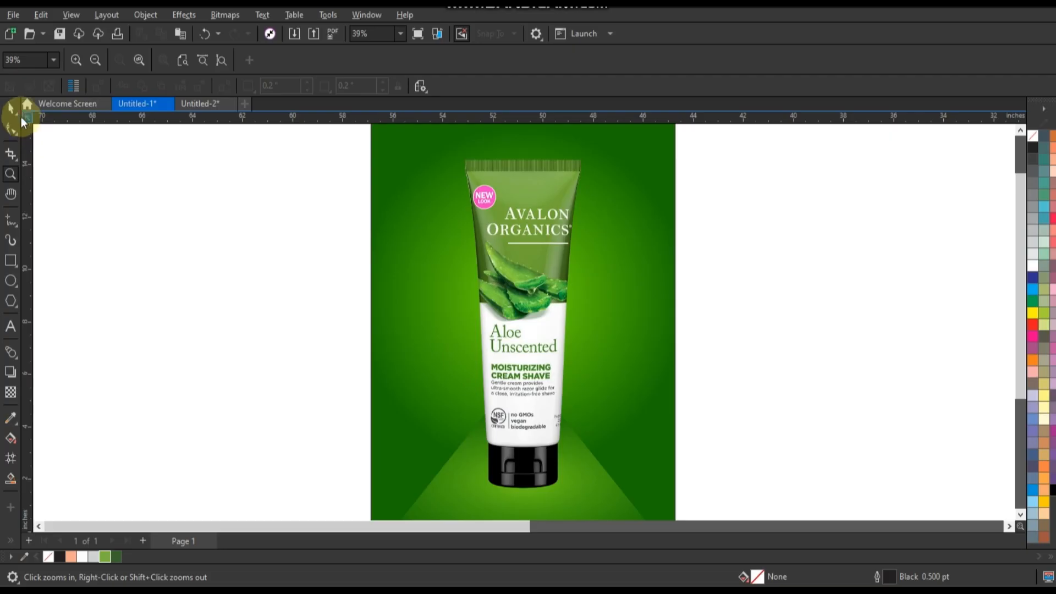
pyautogui.click(10, 107)
pyautogui.click(483, 192)
pyautogui.click(10, 174)
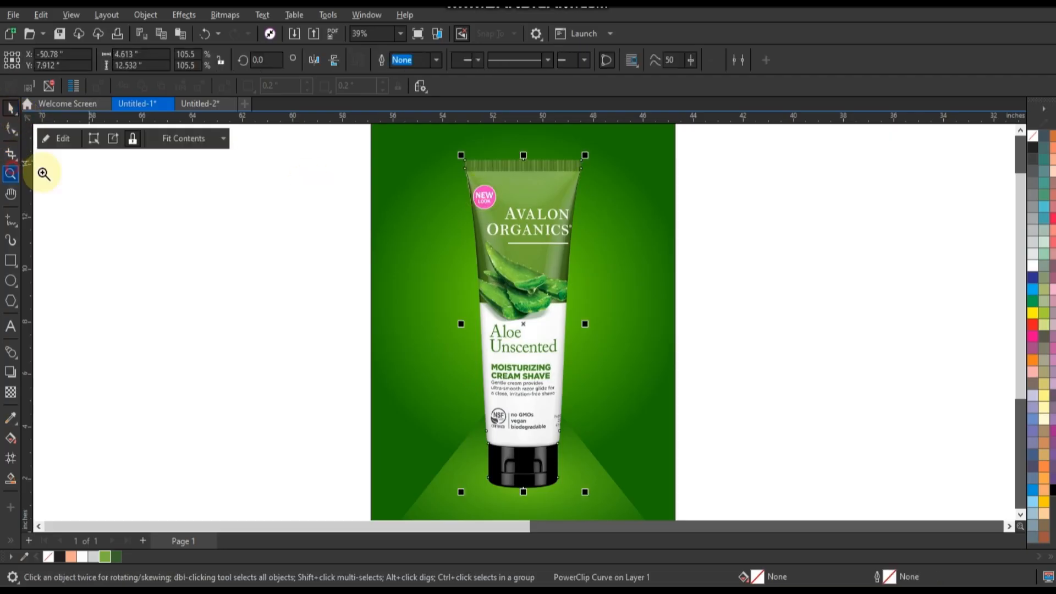
pyautogui.moveTo(462, 145); pyautogui.dragTo(584, 273)
pyautogui.click(10, 130)
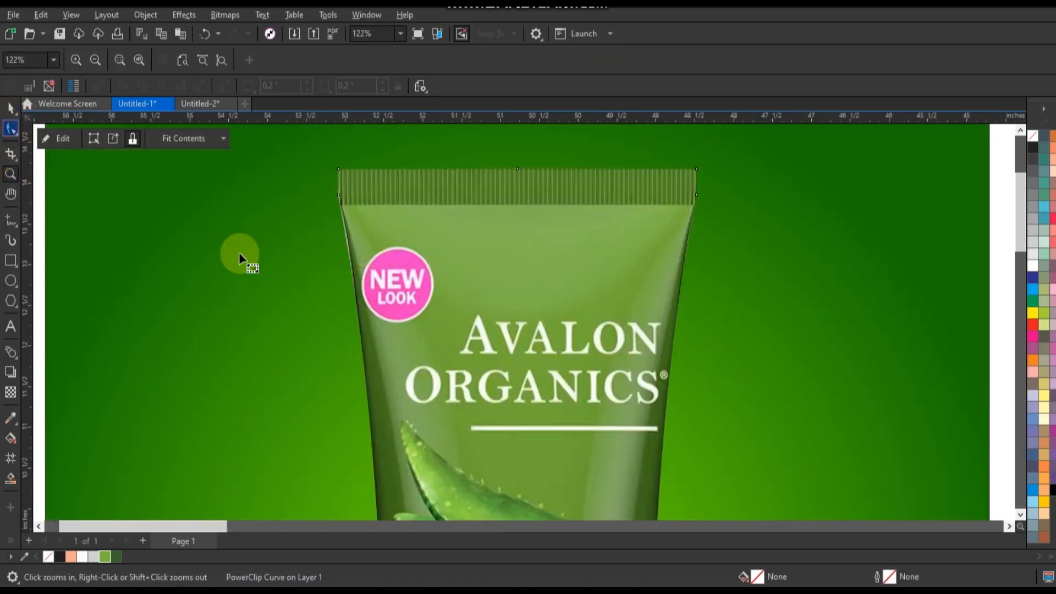
pyautogui.moveTo(317, 185); pyautogui.dragTo(353, 221)
pyautogui.moveTo(388, 444); pyautogui.dragTo(387, 397)
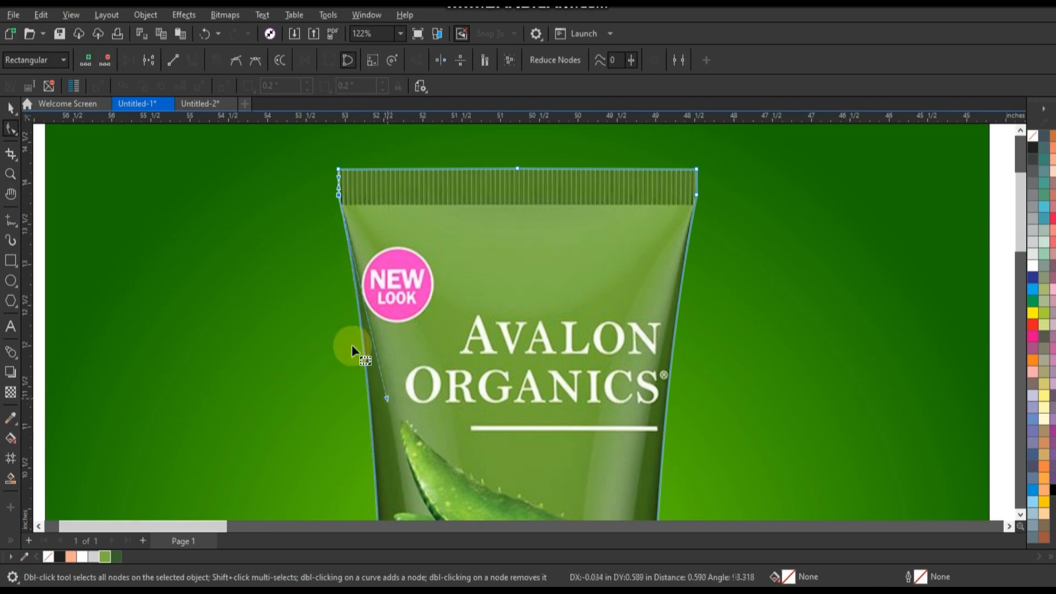
pyautogui.click(10, 108)
pyautogui.scroll(-1, 354, 255)
pyautogui.scroll(-10, 353, 255)
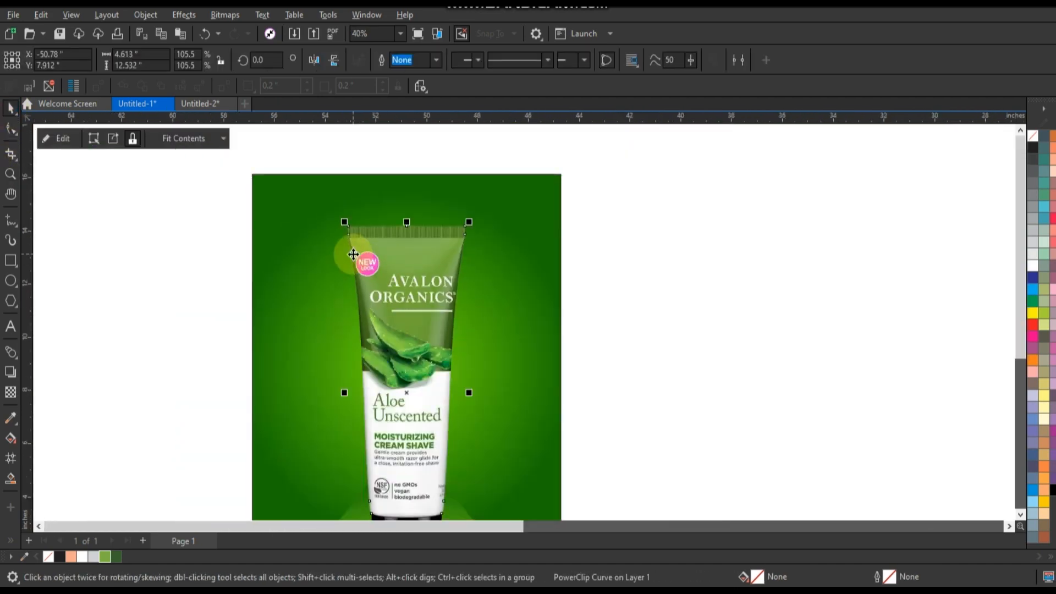
# Remove the outline from the green background rectangle.
pyautogui.click(497, 219)
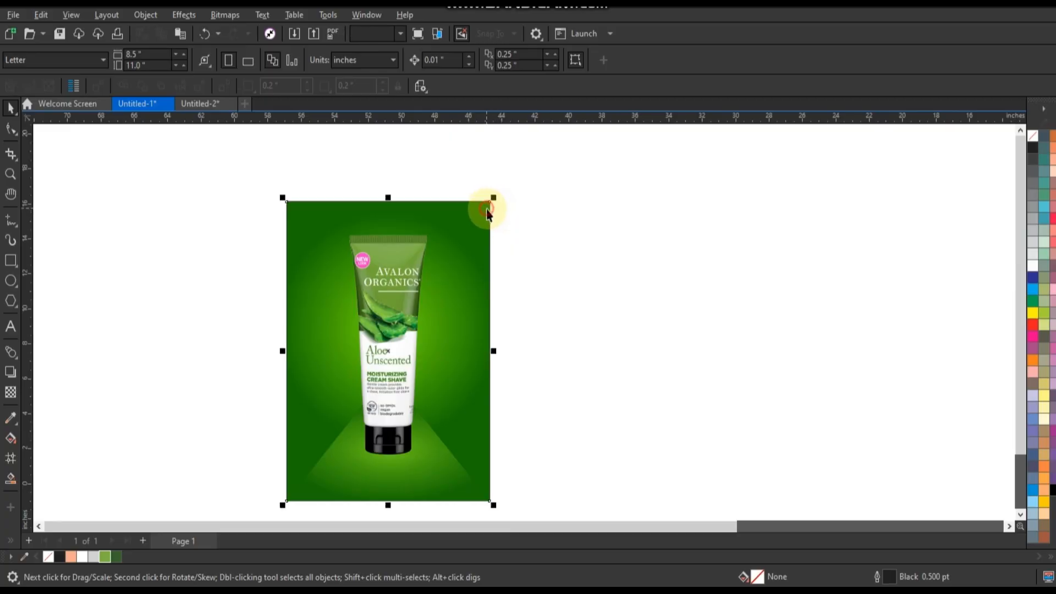
pyautogui.hotkey('shift', 'F2')
pyautogui.rightClick(1034, 137)
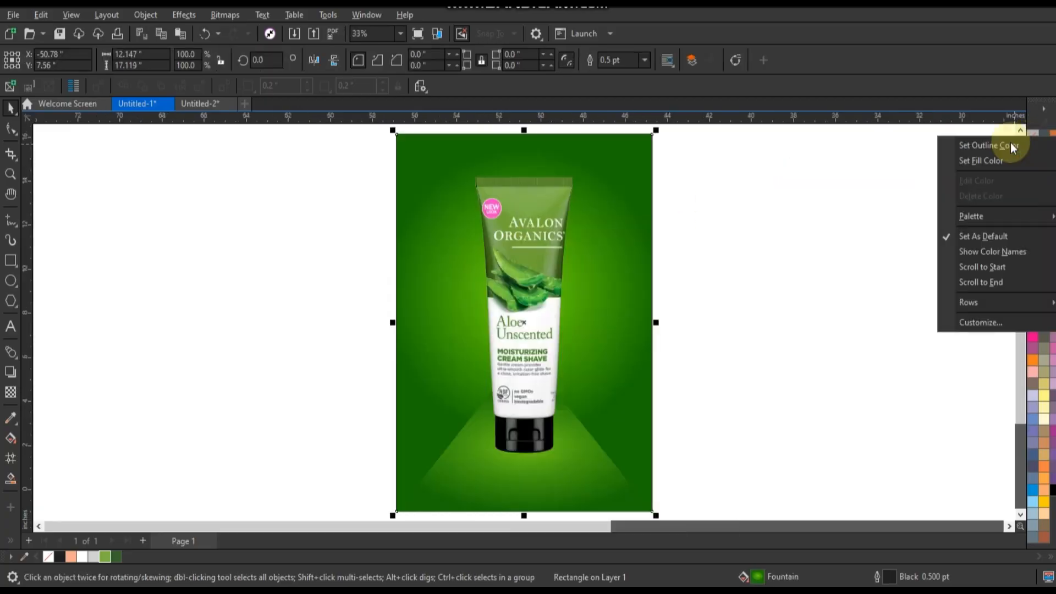
pyautogui.click(1012, 147)
pyautogui.click(760, 232)
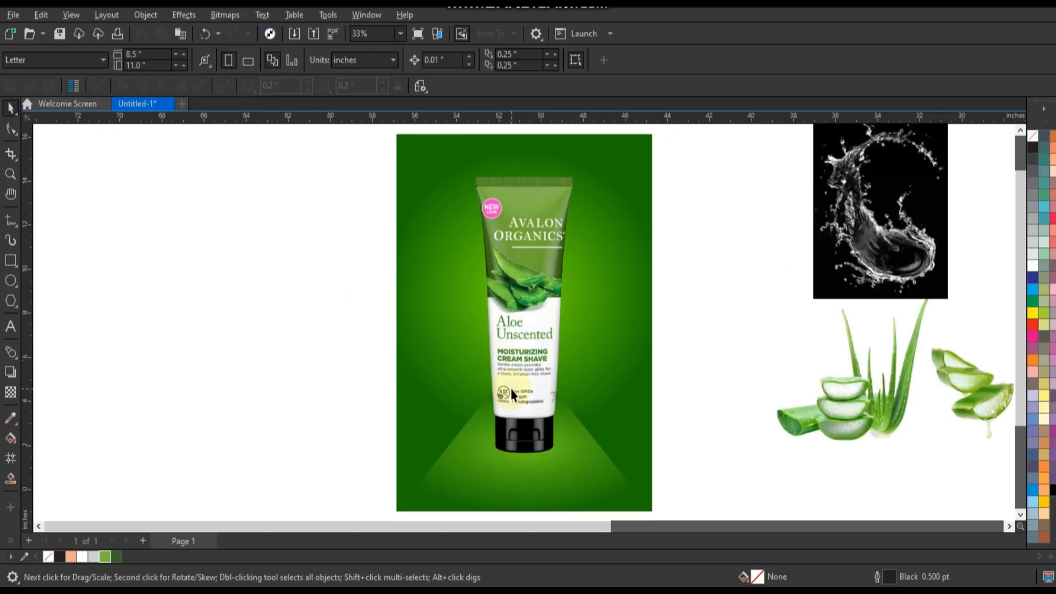
# Place the stacked aloe vera image in front of the tube's base and scale it to 115.2 %.
pyautogui.moveTo(785, 403); pyautogui.dragTo(573, 449)
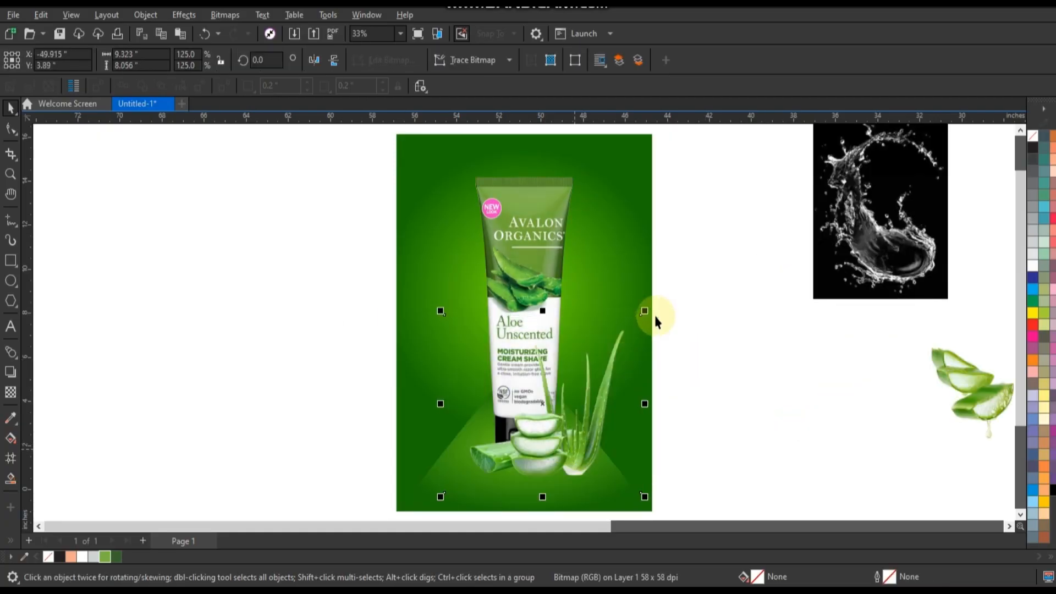
pyautogui.moveTo(645, 310); pyautogui.dragTo(637, 318)
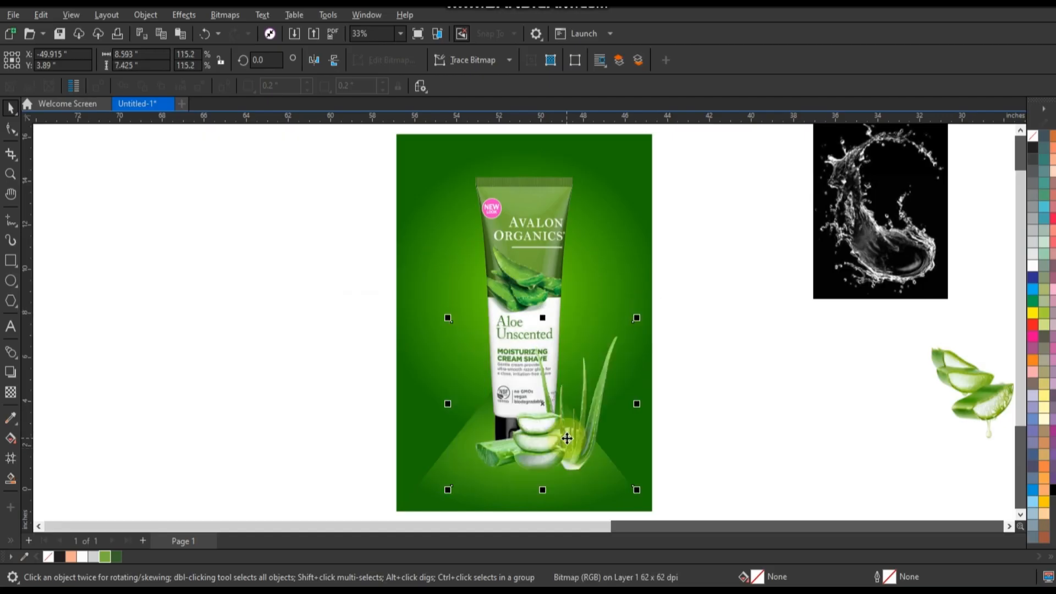
pyautogui.moveTo(569, 440); pyautogui.dragTo(569, 442)
pyautogui.scroll(-1, 408, 275)
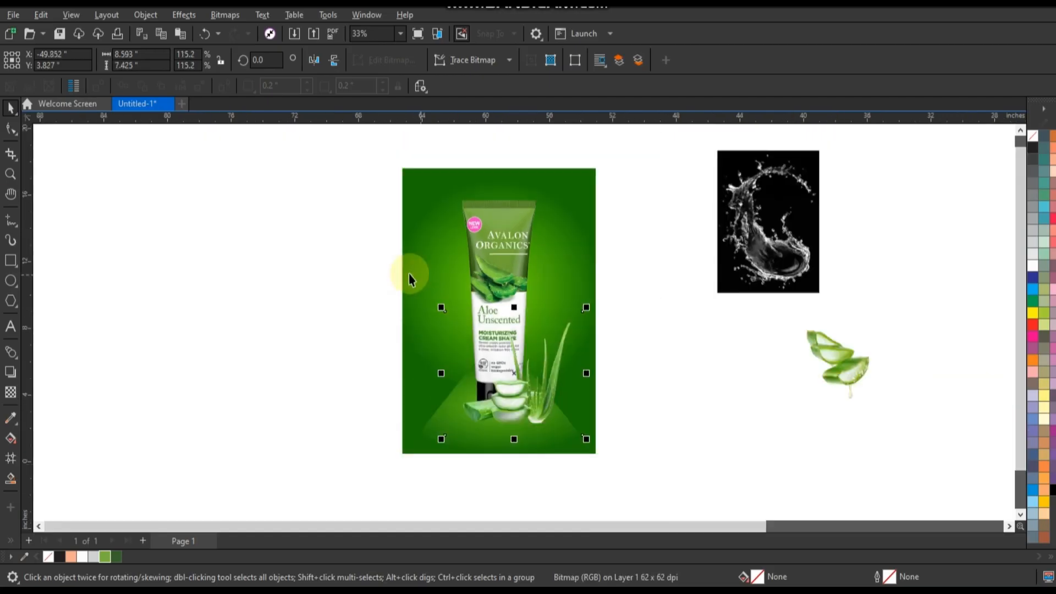
pyautogui.click(10, 174)
pyautogui.moveTo(332, 309); pyautogui.dragTo(725, 449)
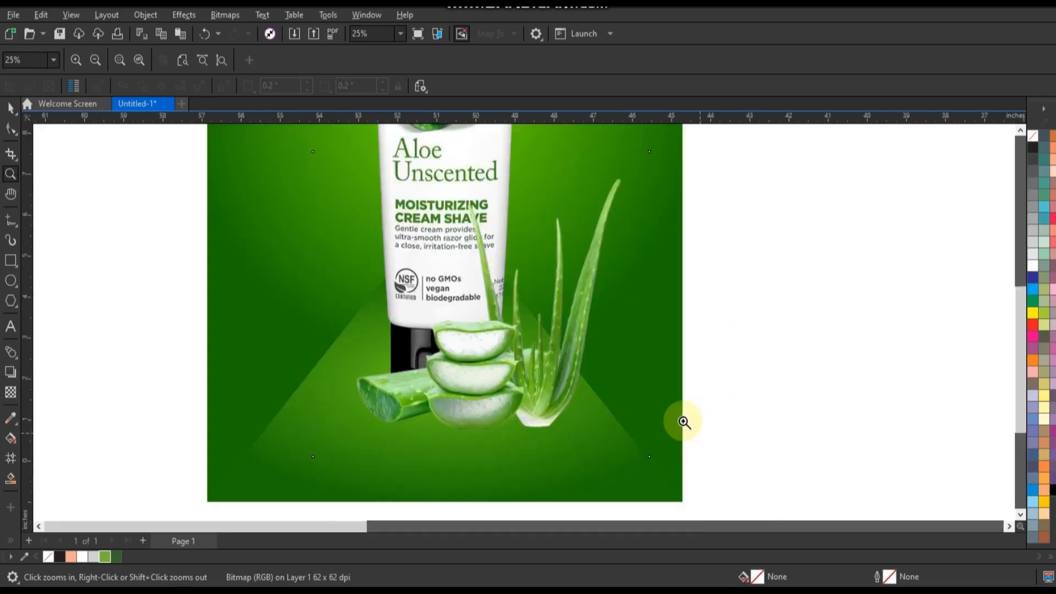
pyautogui.scroll(-2, 667, 406)
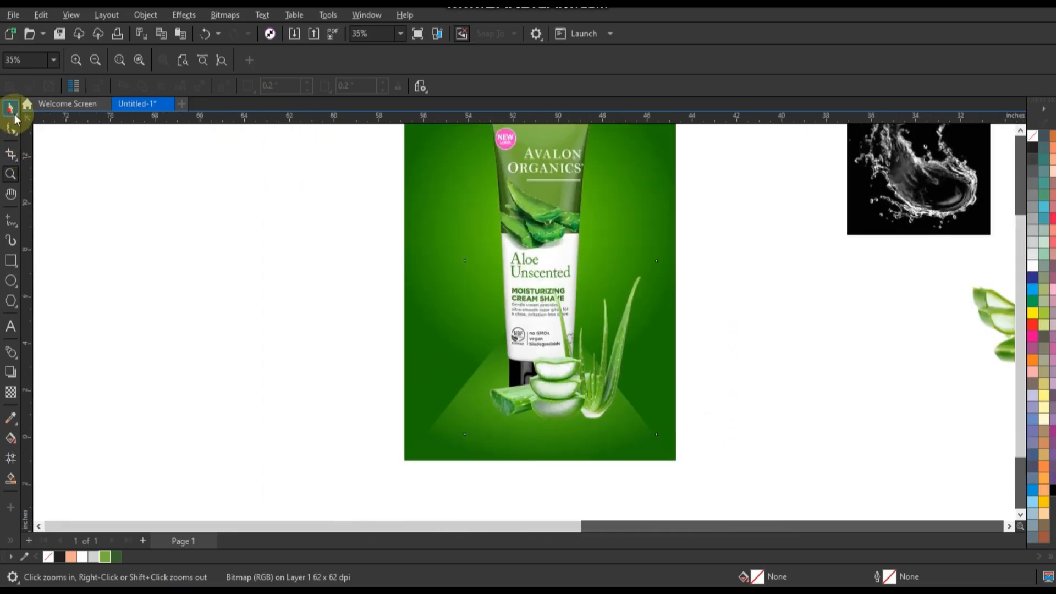
# Move the dripping aloe slices image to the left of the tube and scale it to 90 %.
pyautogui.click(11, 108)
pyautogui.scroll(-1, 829, 404)
pyautogui.moveTo(955, 346); pyautogui.dragTo(536, 259)
pyautogui.moveTo(608, 319); pyautogui.dragTo(599, 310)
pyautogui.click(533, 368)
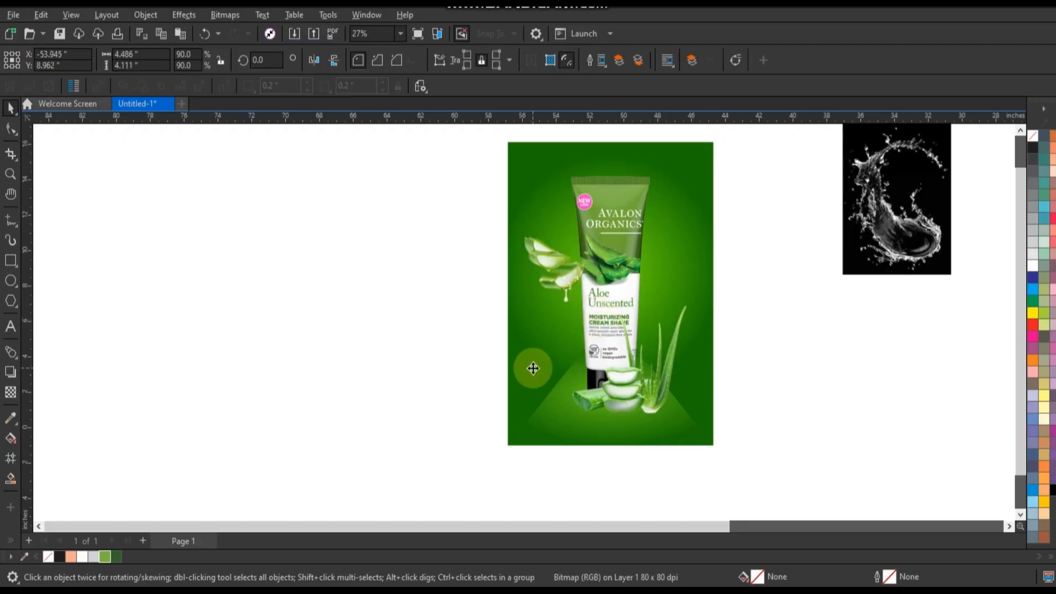
pyautogui.hotkey('shift', 'F2')
pyautogui.press('Escape')
# Rotate the dripping aloe slices to about 348.7° and enlarge them to 99.1 %.
pyautogui.click(470, 300)
pyautogui.click(473, 305)
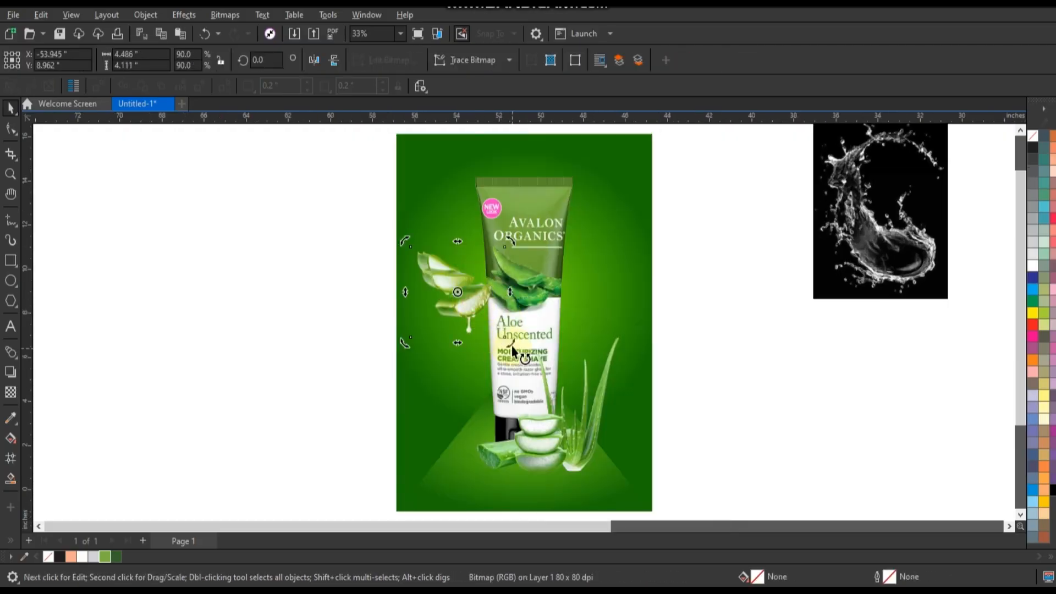
pyautogui.moveTo(511, 345); pyautogui.dragTo(500, 353)
pyautogui.click(456, 299)
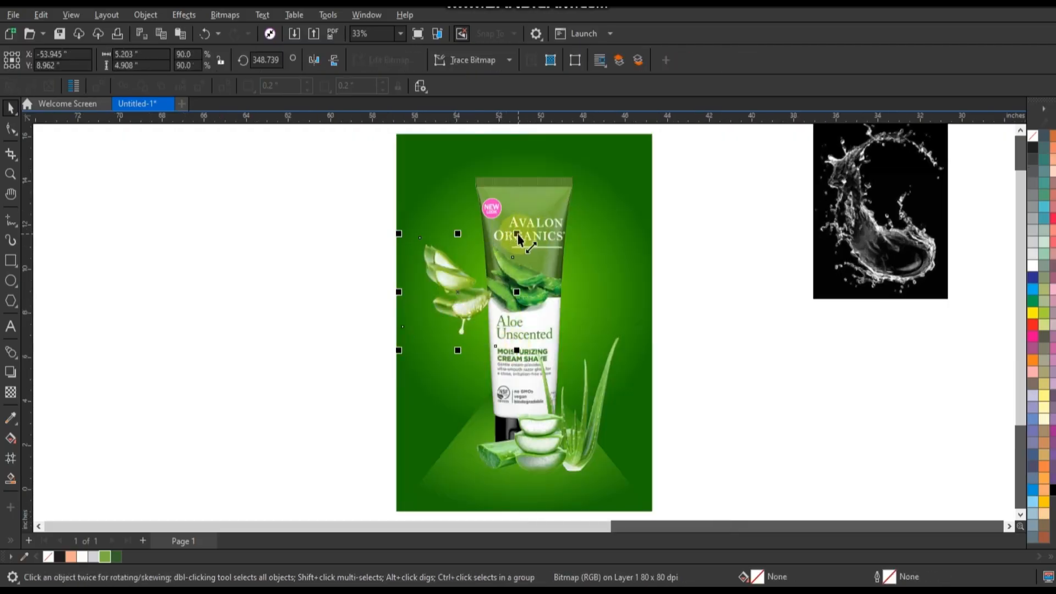
pyautogui.moveTo(518, 233); pyautogui.dragTo(524, 228)
# Copy the dripping aloe slices to the tube's upper right and rotate the copy to about 83.9°.
pyautogui.click(480, 302)
pyautogui.moveTo(580, 298); pyautogui.dragTo(626, 295)
pyautogui.rightClick(627, 295)
pyautogui.click(624, 295)
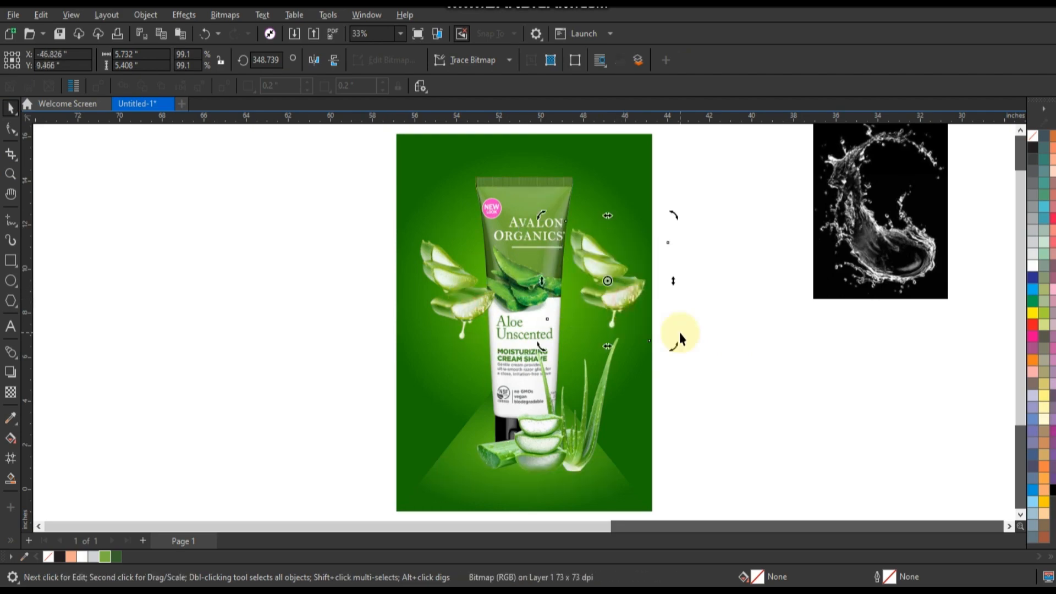
pyautogui.moveTo(674, 338); pyautogui.dragTo(658, 215)
pyautogui.moveTo(630, 257); pyautogui.dragTo(638, 171)
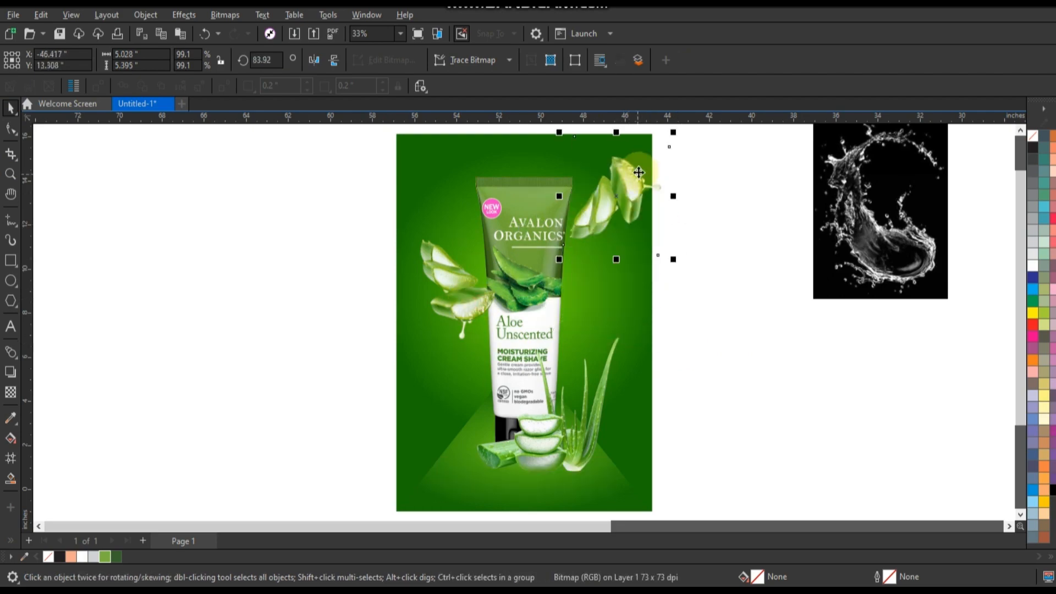
# Rotate the copied aloe slices further and mirror them horizontally, giving a rotation of about 203.7°.
pyautogui.click(639, 170)
pyautogui.moveTo(681, 138); pyautogui.dragTo(645, 227)
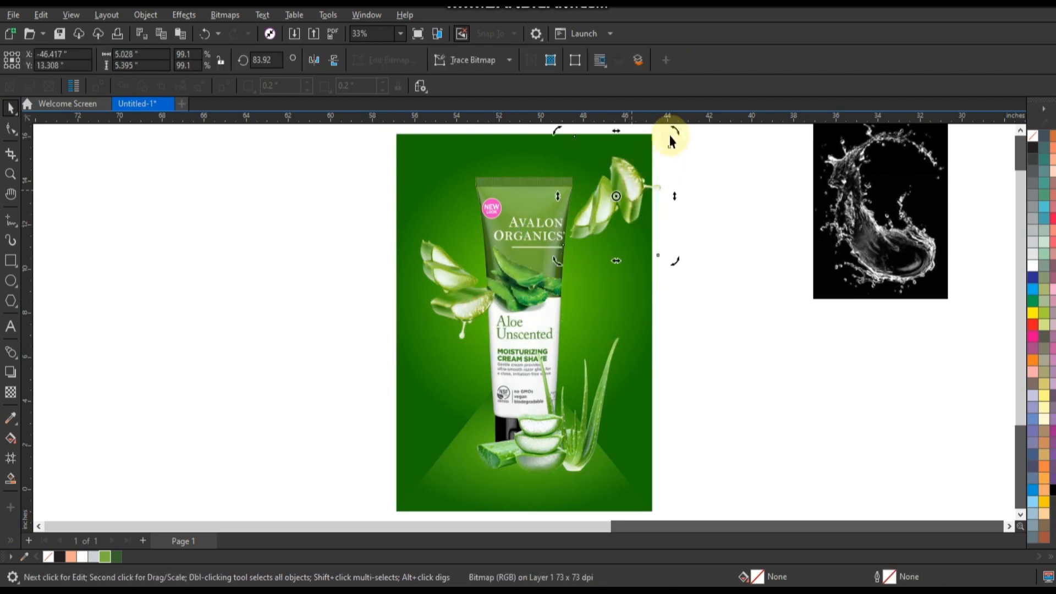
pyautogui.moveTo(669, 137); pyautogui.dragTo(619, 246)
pyautogui.click(314, 60)
# Scale the copied aloe slices to 74.9 % and place them against the tube's upper-right edge.
pyautogui.click(628, 226)
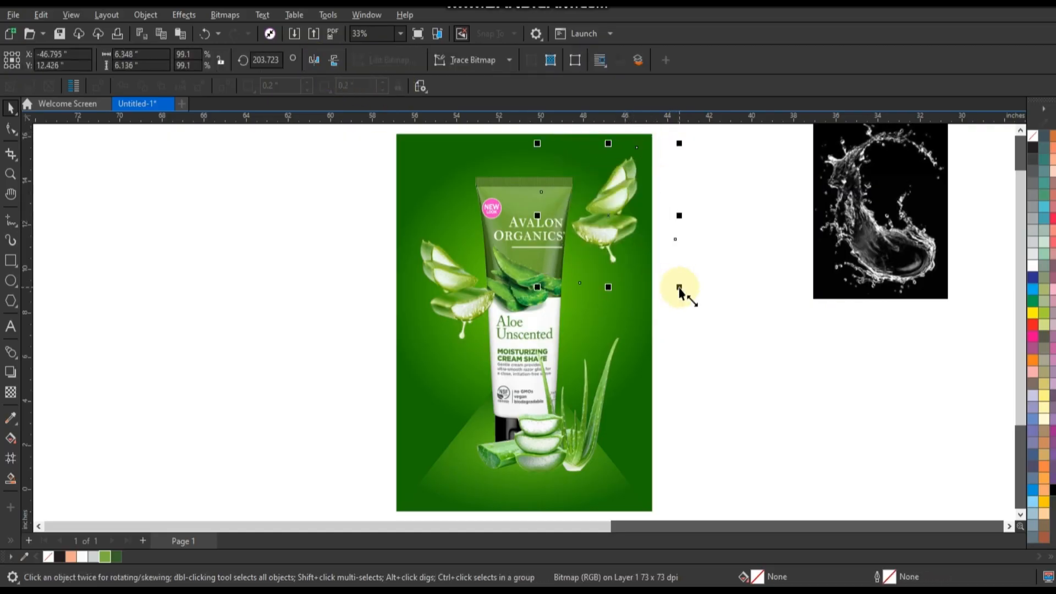
pyautogui.moveTo(680, 287); pyautogui.dragTo(662, 269)
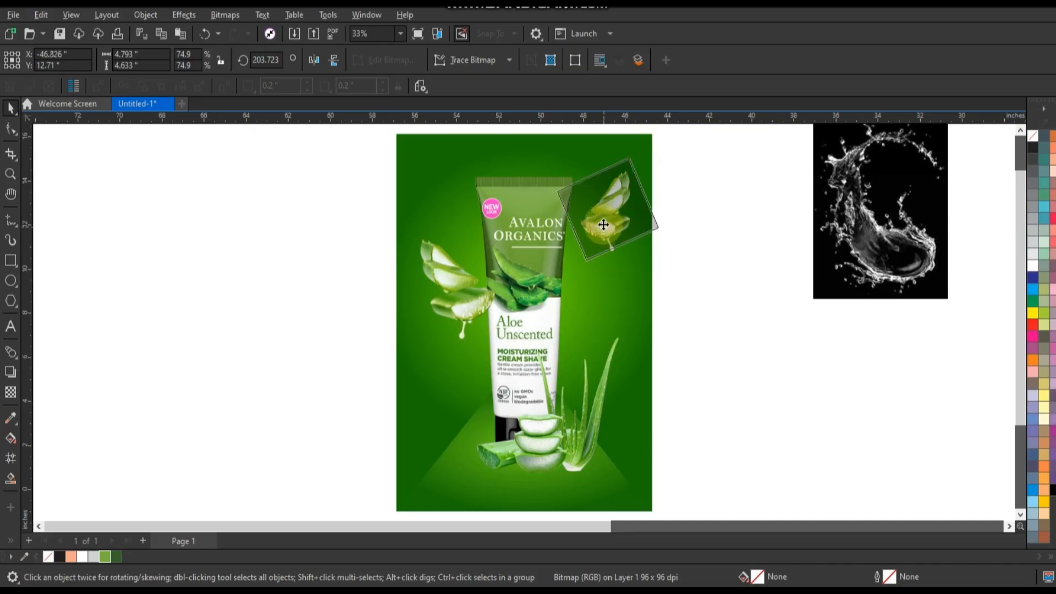
pyautogui.moveTo(604, 224); pyautogui.dragTo(589, 222)
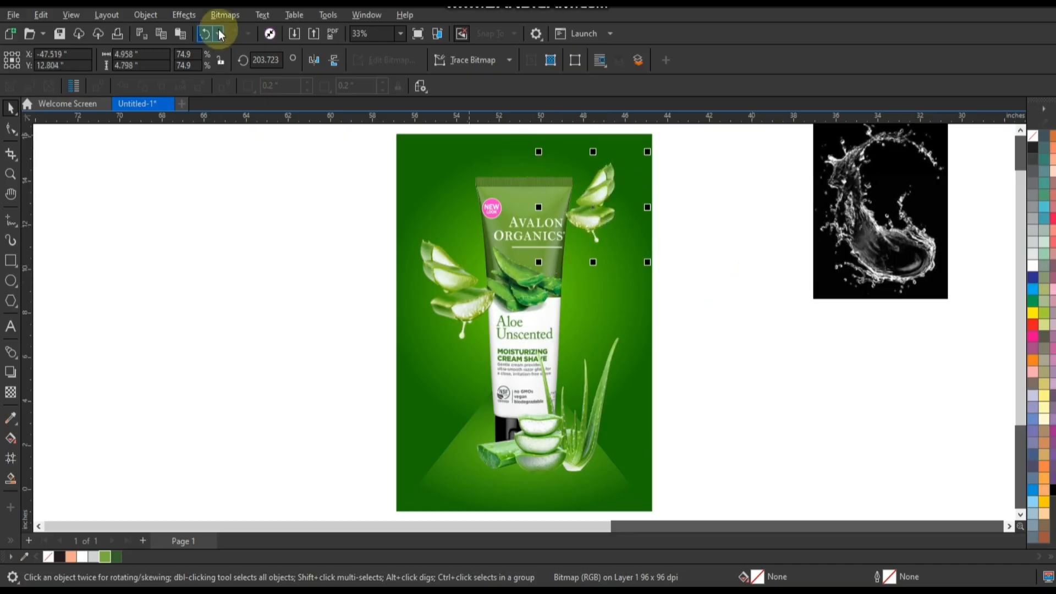
# Apply a motion blur with distance 32 and direction 0 to the aloe slices at the tube's upper right.
pyautogui.click(189, 15)
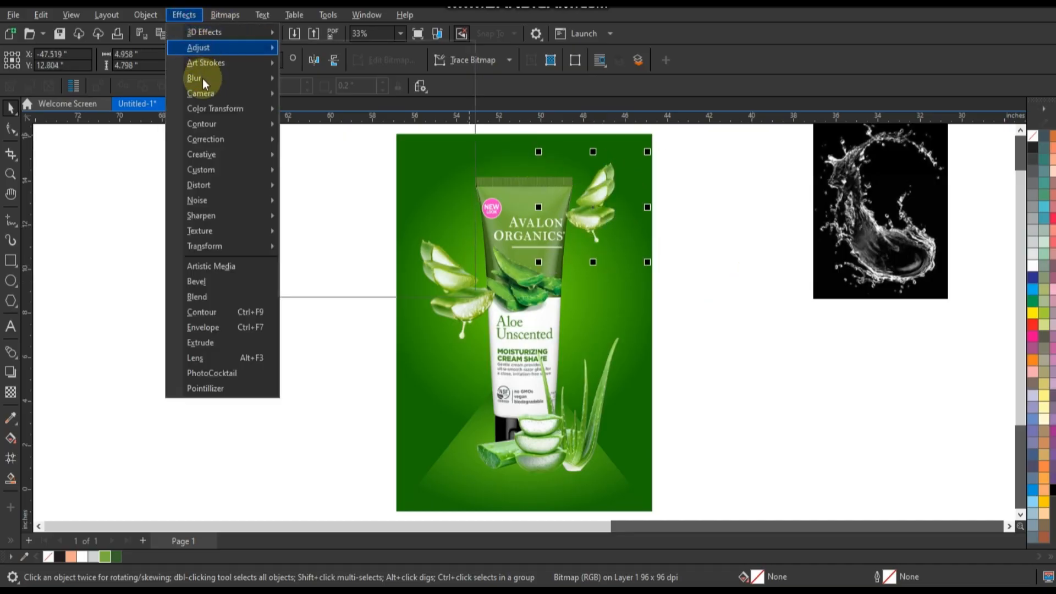
pyautogui.moveTo(202, 78)
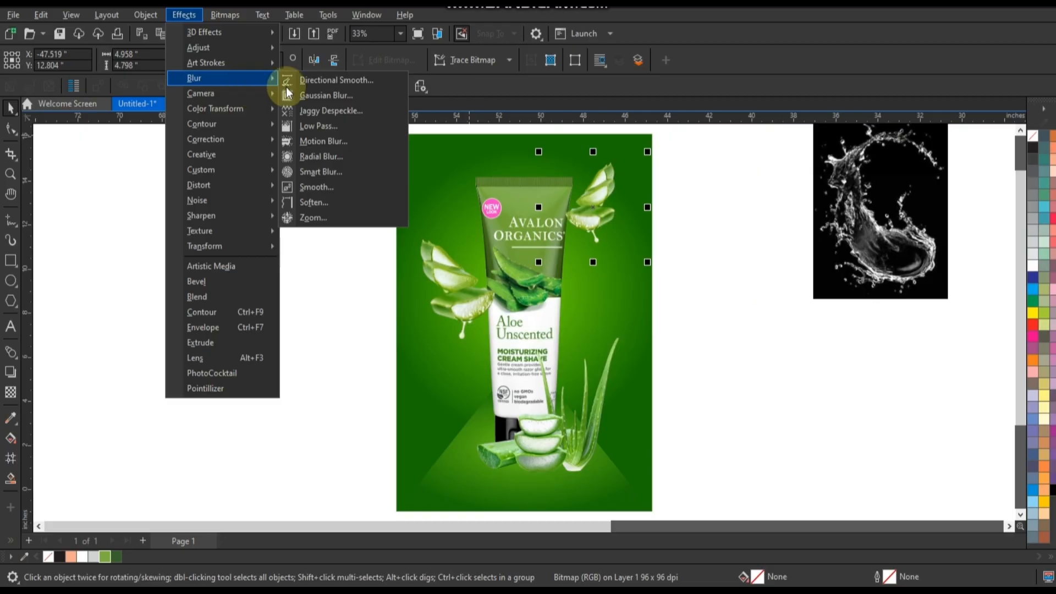
pyautogui.click(312, 141)
pyautogui.moveTo(600, 203); pyautogui.dragTo(754, 242)
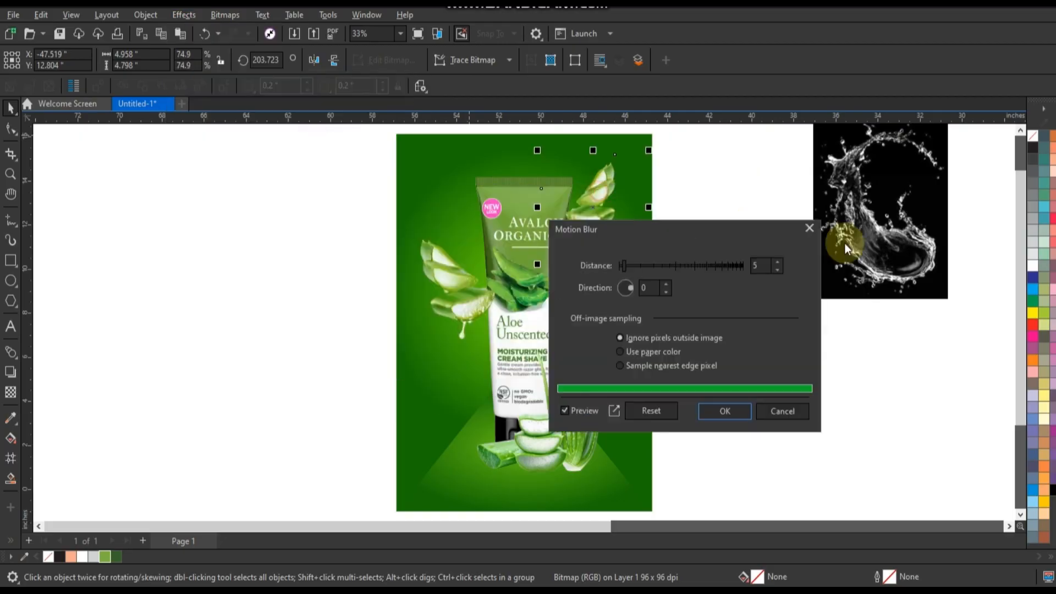
pyautogui.moveTo(729, 279); pyautogui.dragTo(751, 285)
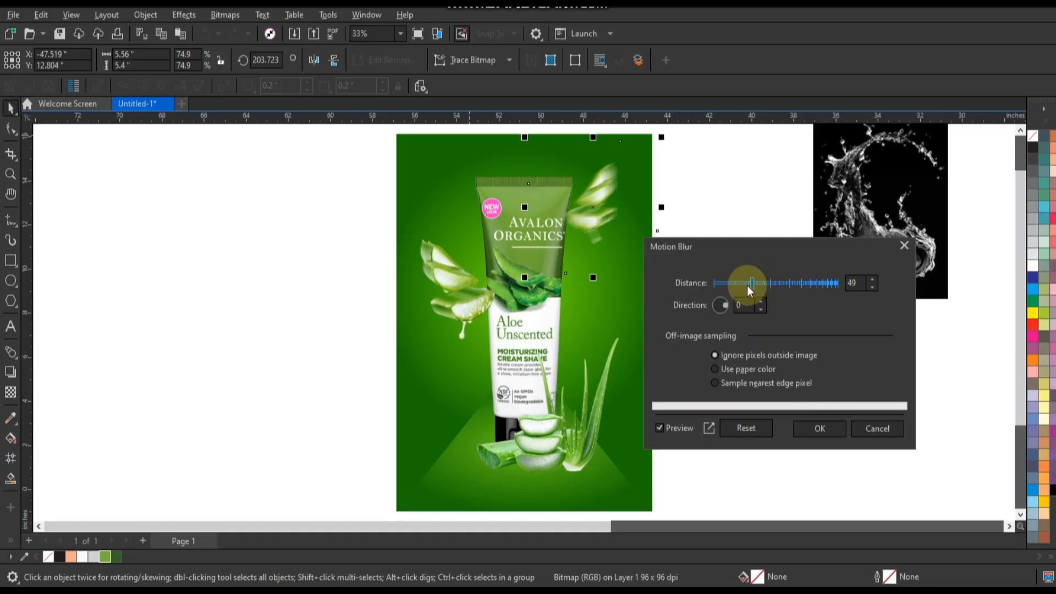
pyautogui.moveTo(746, 286); pyautogui.dragTo(742, 283)
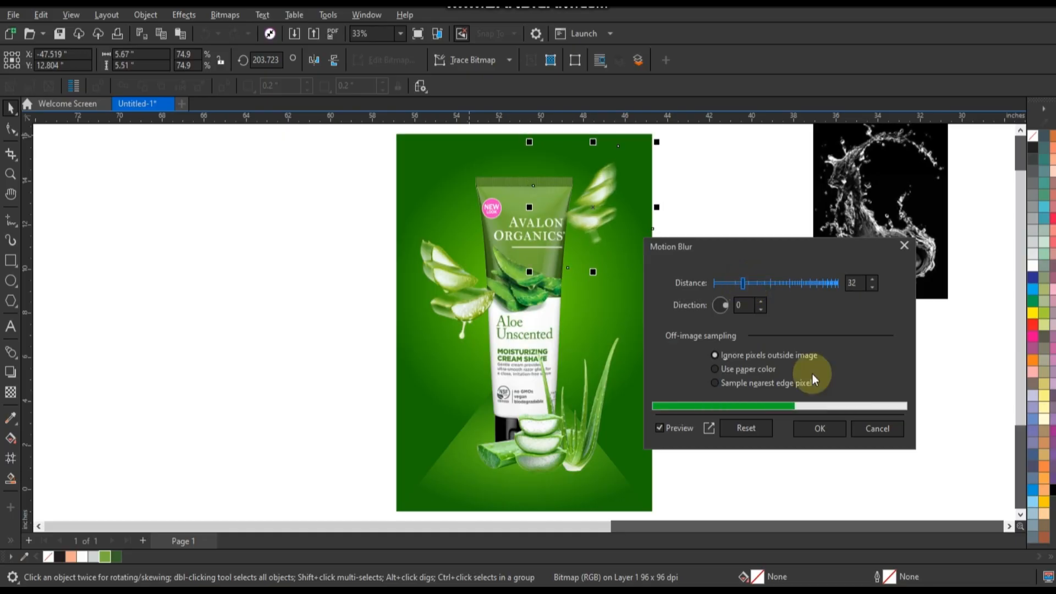
pyautogui.click(820, 429)
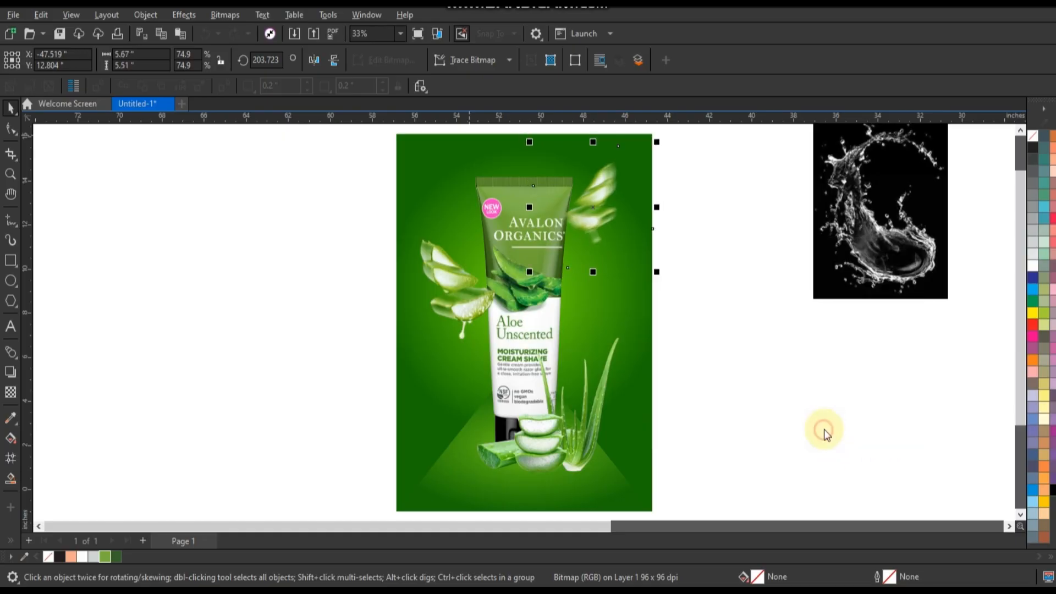
# Scale the aloe slices beside the tube's left edge to 88.3 % and nudge them close to the tube.
pyautogui.click(444, 315)
pyautogui.moveTo(510, 352); pyautogui.dragTo(509, 357)
pyautogui.hotkey('ctrl', 'z')
pyautogui.hotkey('ctrl', 'z')
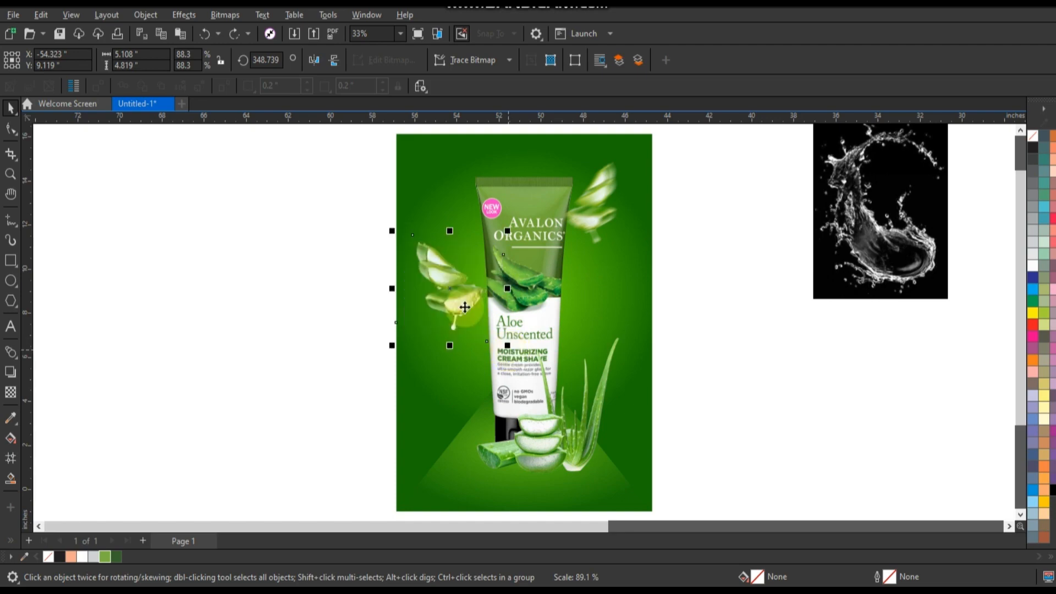
pyautogui.click(676, 348)
pyautogui.press('Delete')
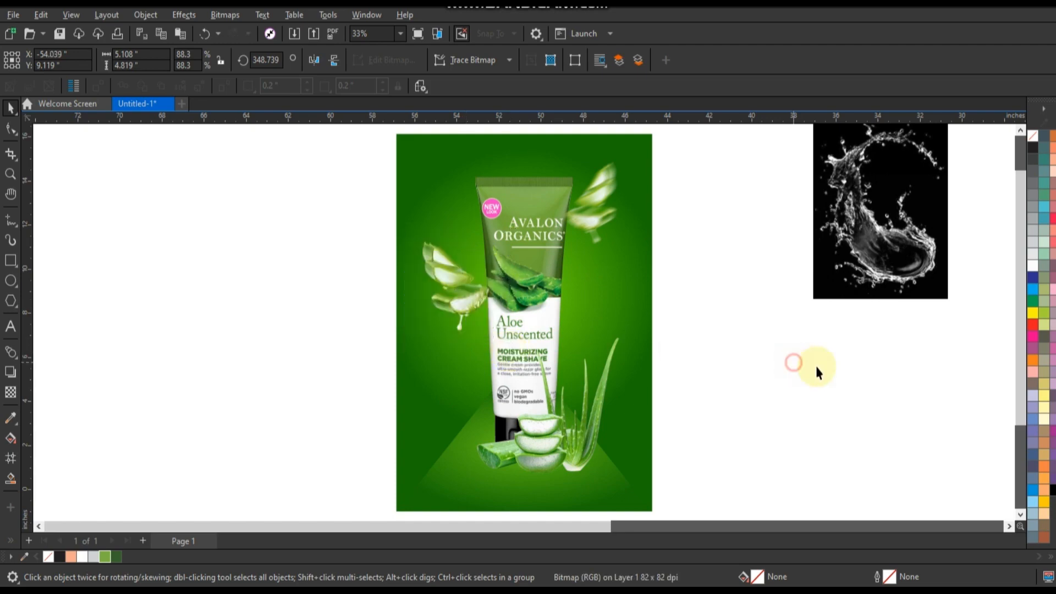
# Move the water splash picture onto the poster over the tube and enlarge it to 148.9 %.
pyautogui.moveTo(886, 284); pyautogui.dragTo(547, 391)
pyautogui.moveTo(589, 220); pyautogui.dragTo(636, 190)
pyautogui.click(586, 261)
pyautogui.hotkey('ctrl', 'z')
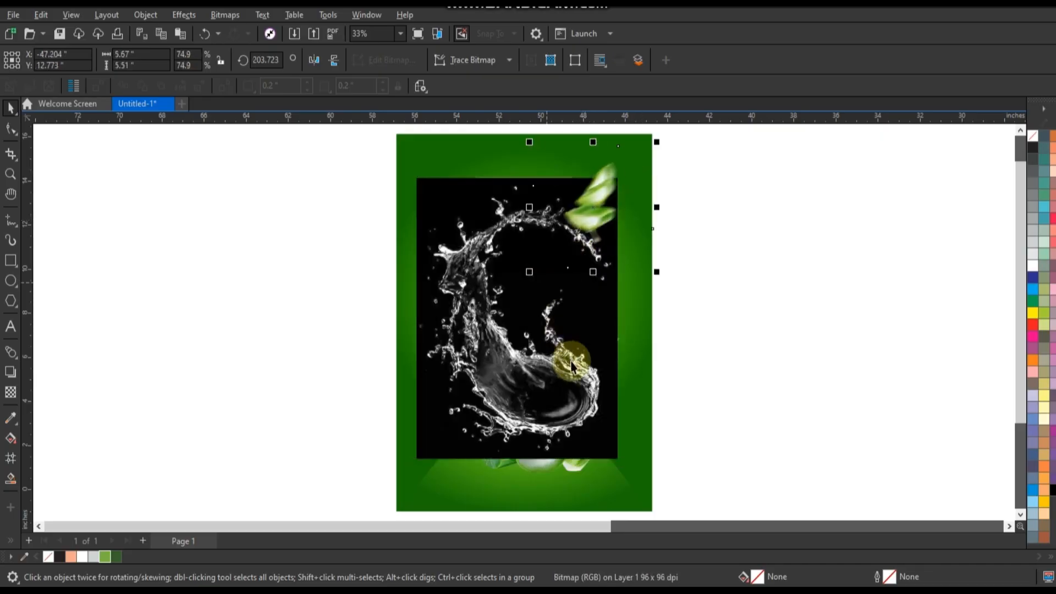
pyautogui.moveTo(572, 361); pyautogui.dragTo(577, 362)
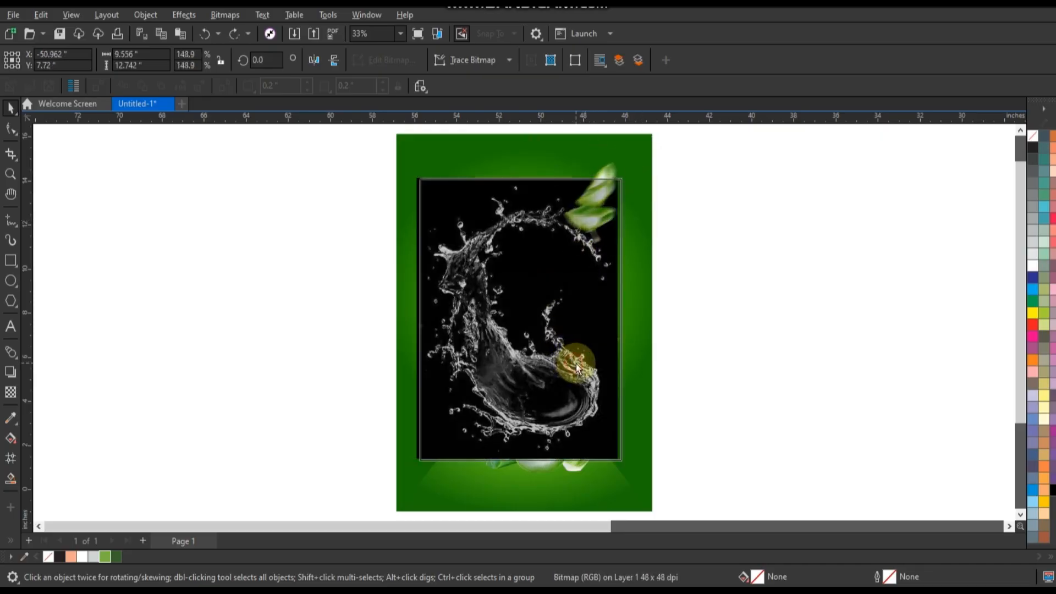
# Set the water splash picture's transparency merge mode to Screen.
pyautogui.click(10, 391)
pyautogui.click(152, 64)
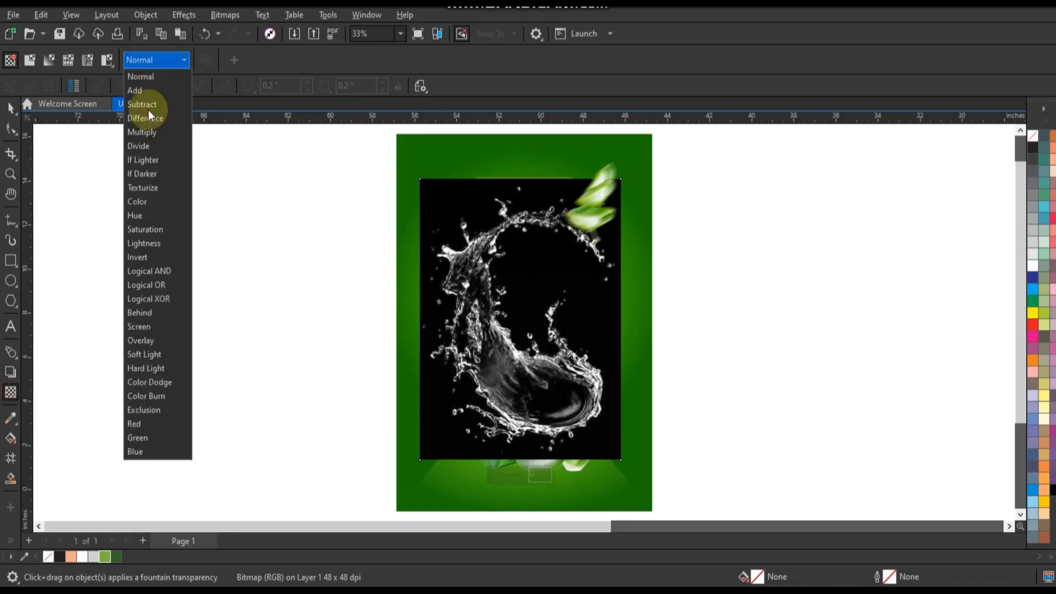
pyautogui.click(144, 329)
pyautogui.click(11, 107)
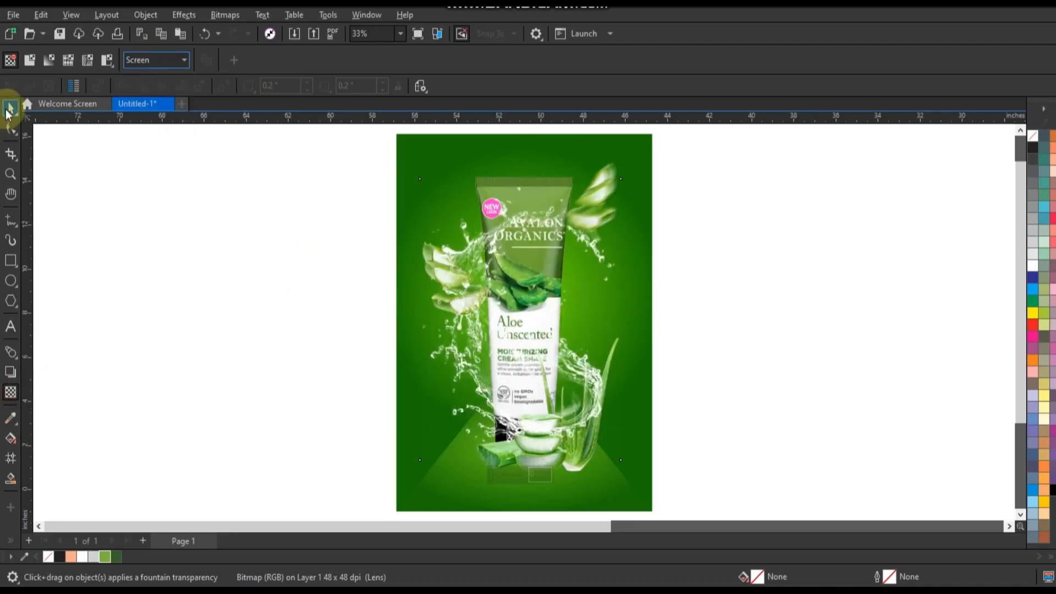
# Place the water splash behind the tube and aloe pieces, and enlarge it so it frames the tube.
pyautogui.click(433, 250)
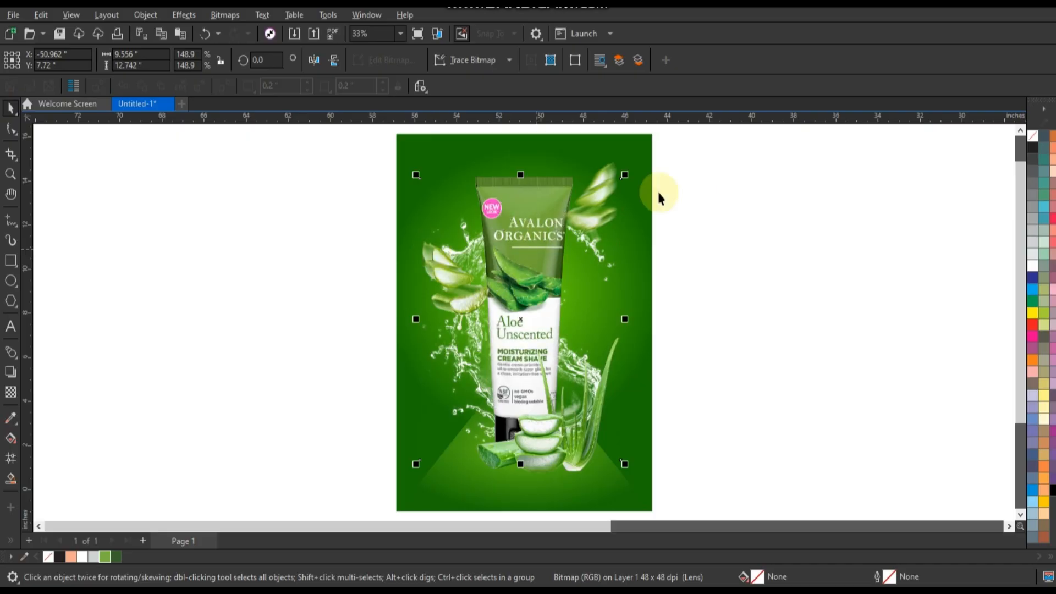
pyautogui.moveTo(632, 176); pyautogui.dragTo(657, 152)
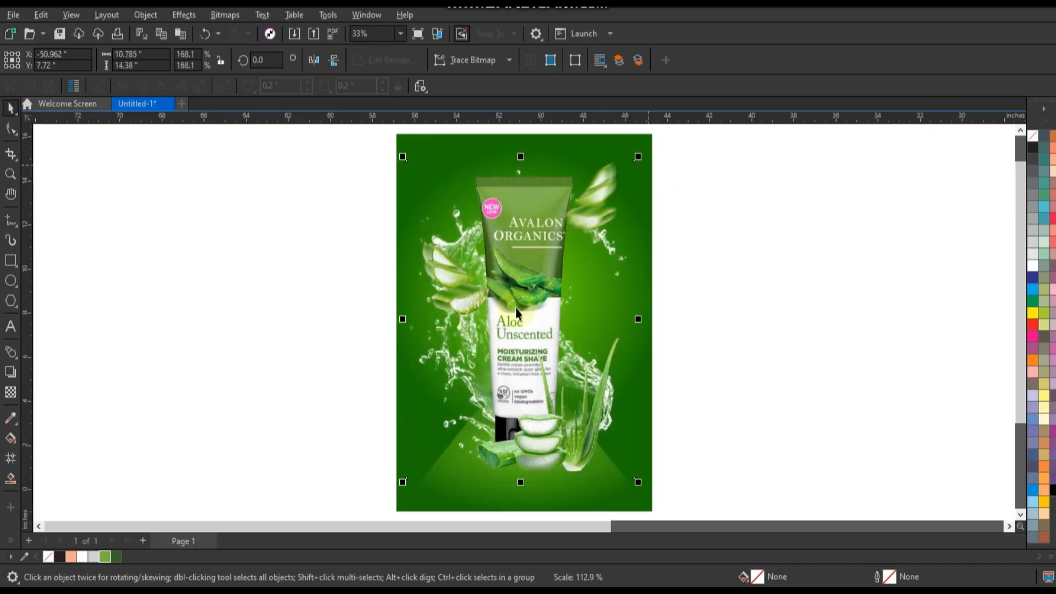
pyautogui.moveTo(520, 314); pyautogui.dragTo(521, 301)
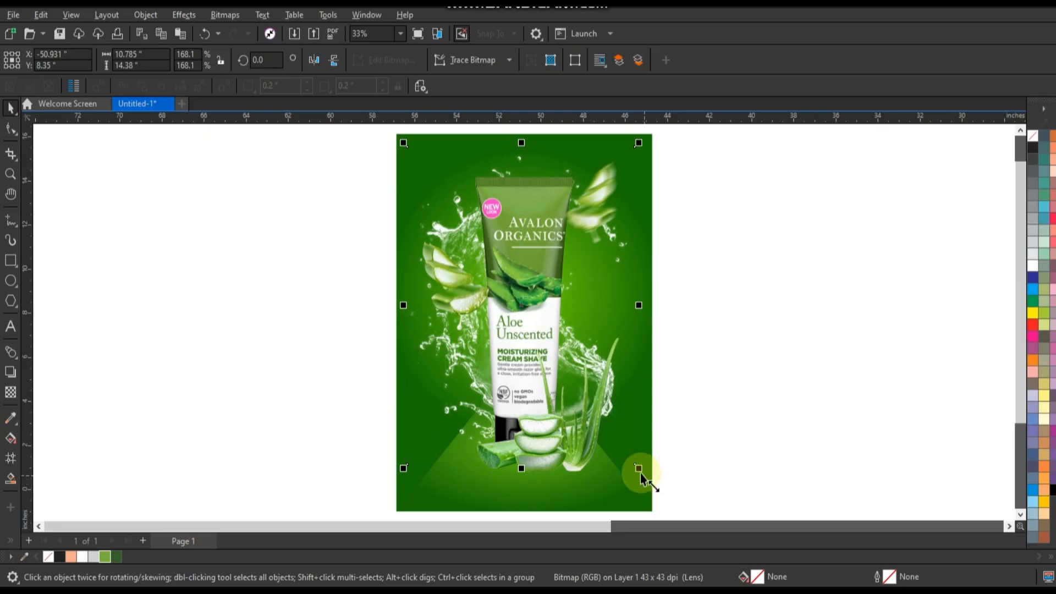
pyautogui.moveTo(637, 470); pyautogui.dragTo(637, 464)
pyautogui.click(701, 458)
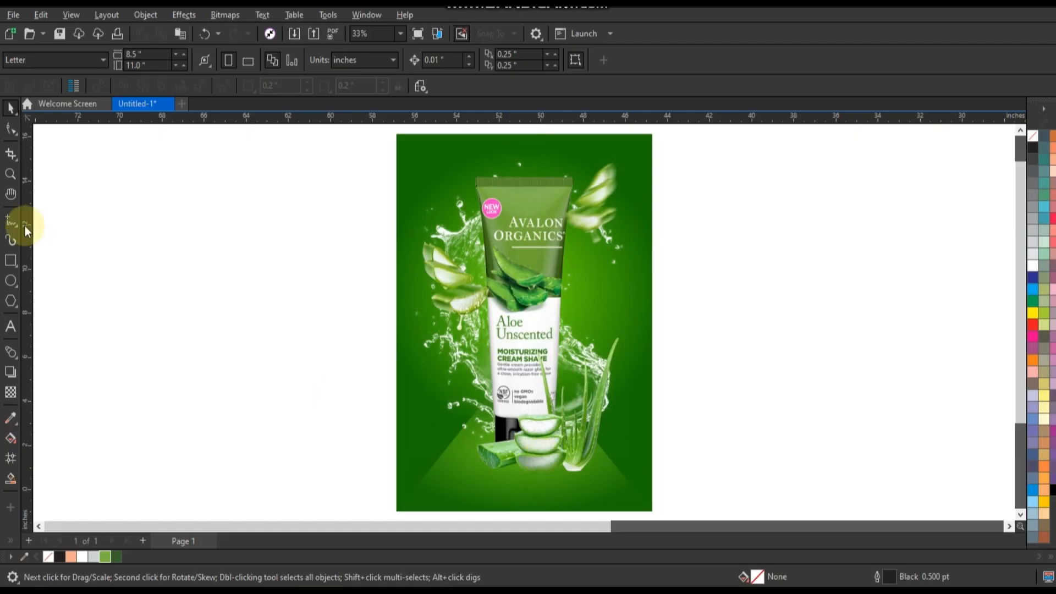
# Draw a rectangle about 5.843 by 1.242 inches on the floor just below the aloe pieces.
pyautogui.press('z')
pyautogui.rightClick(368, 389)
pyautogui.moveTo(359, 348); pyautogui.dragTo(638, 428)
pyautogui.click(17, 266)
pyautogui.moveTo(383, 379); pyautogui.dragTo(658, 440)
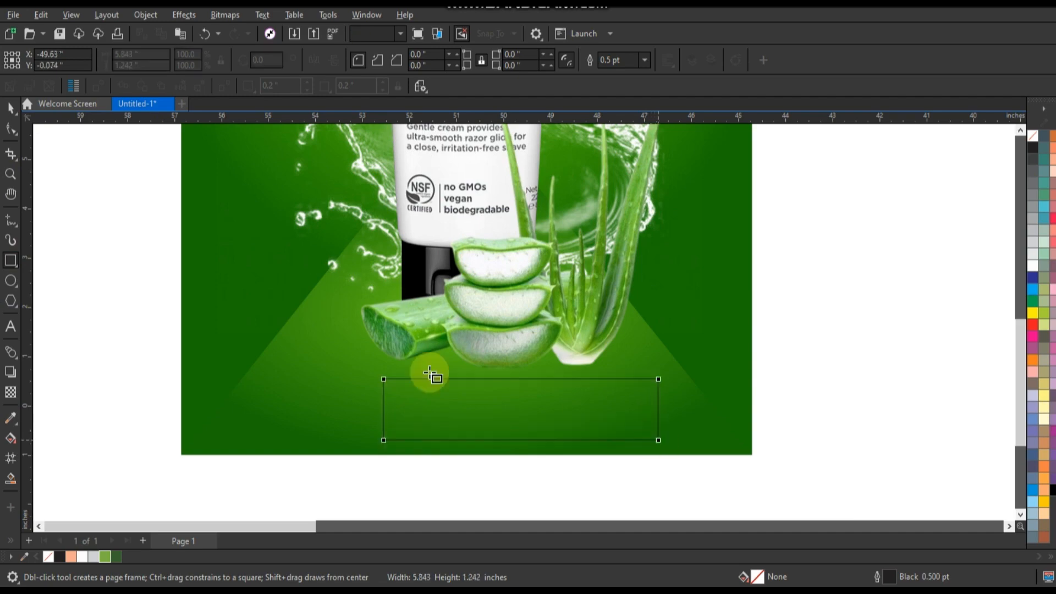
# Round the rectangle's corners to 0.621 inches and fill it with black.
pyautogui.press('F10')
pyautogui.moveTo(383, 379); pyautogui.dragTo(498, 383)
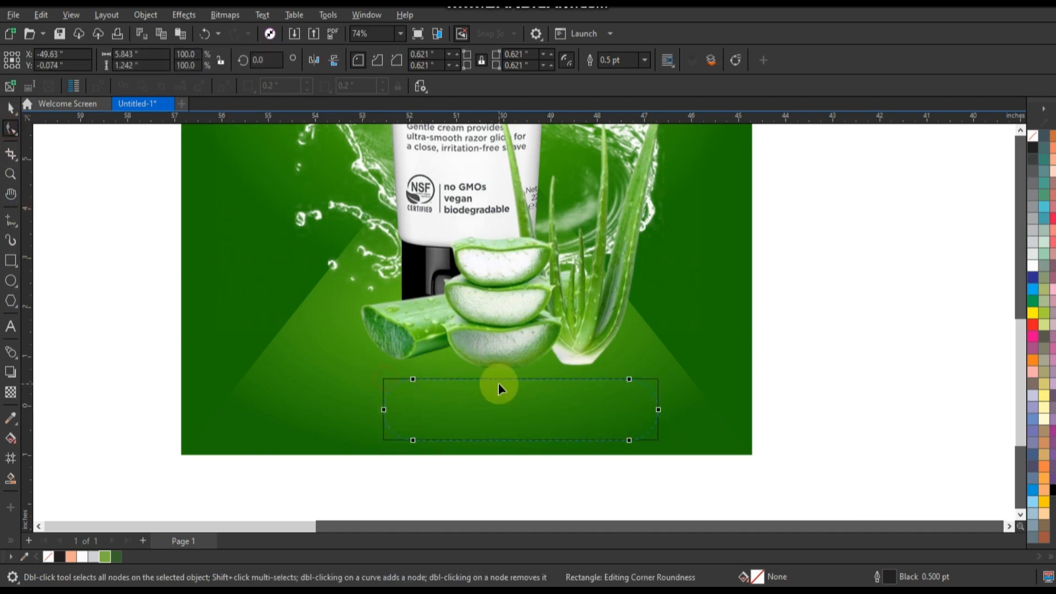
pyautogui.click(10, 107)
pyautogui.hotkey('shift', 'F11')
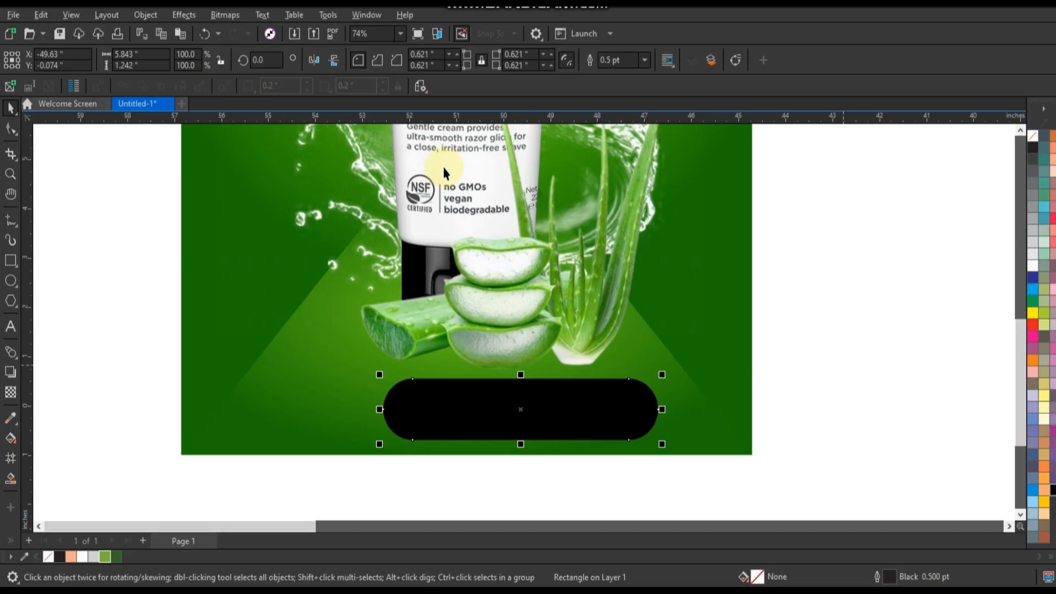
# Apply a Gaussian blur with a radius of 185.1 pixels to the black rounded shape.
pyautogui.click(199, 16)
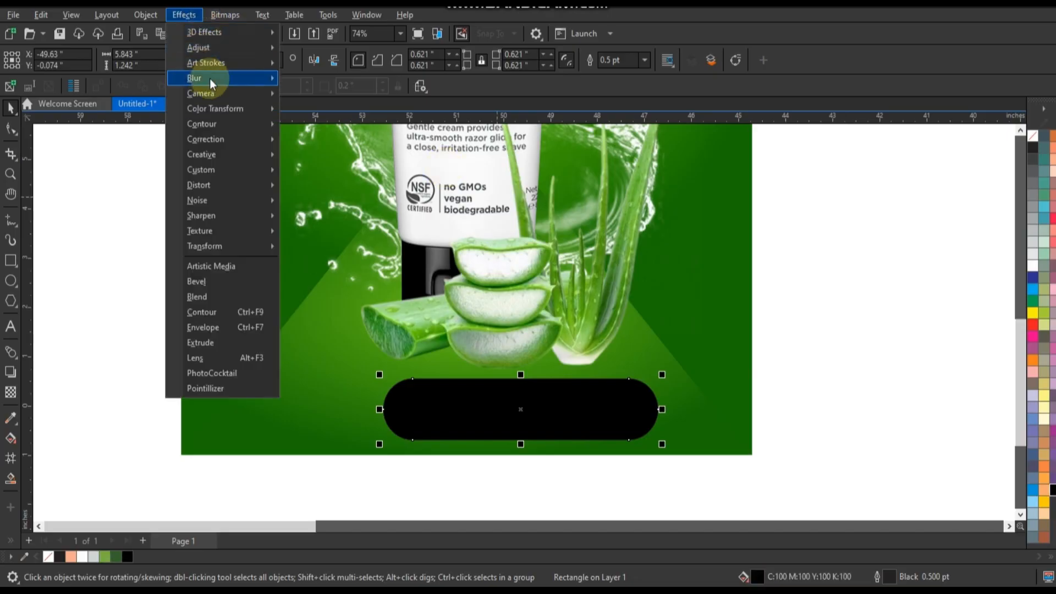
pyautogui.moveTo(210, 78)
pyautogui.click(308, 96)
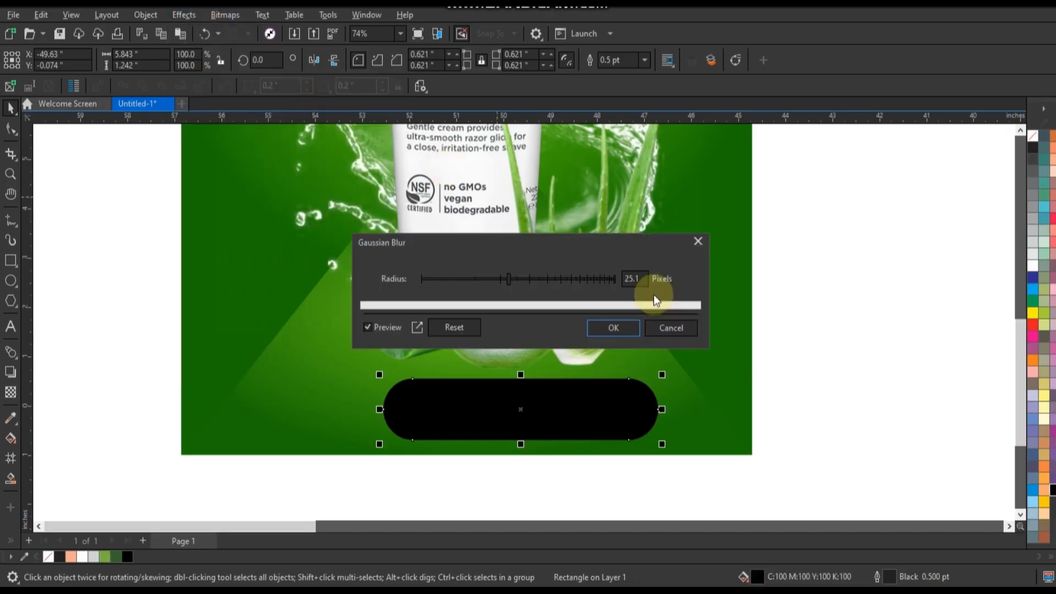
pyautogui.click(474, 279)
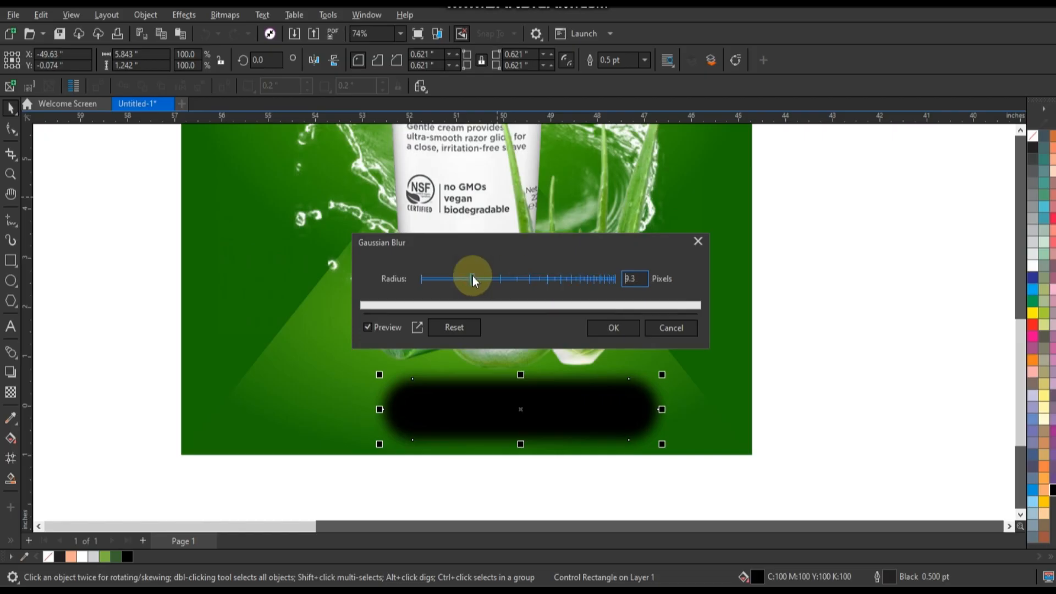
pyautogui.click(582, 279)
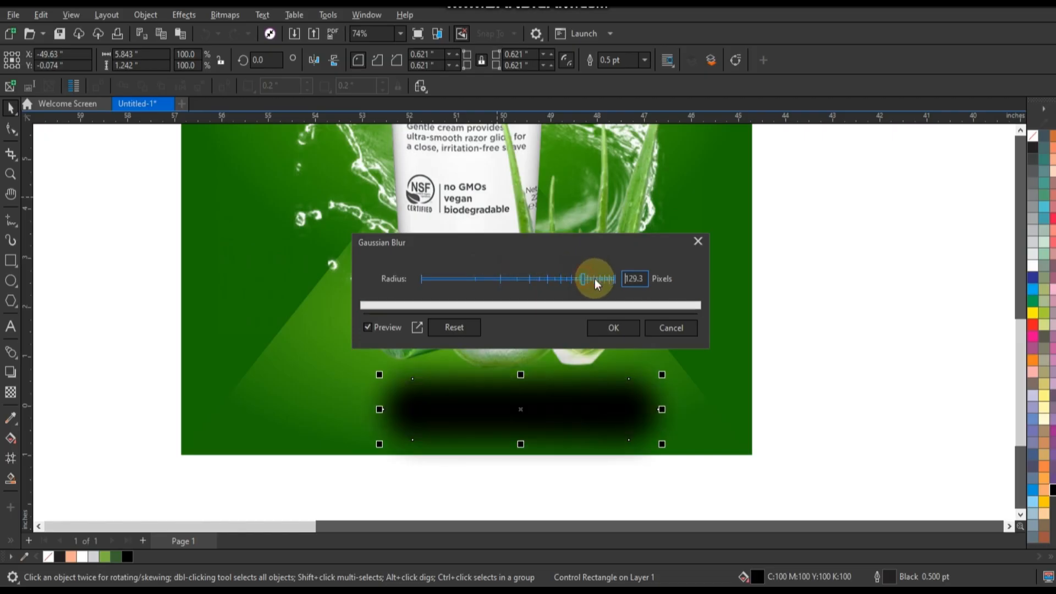
pyautogui.click(602, 279)
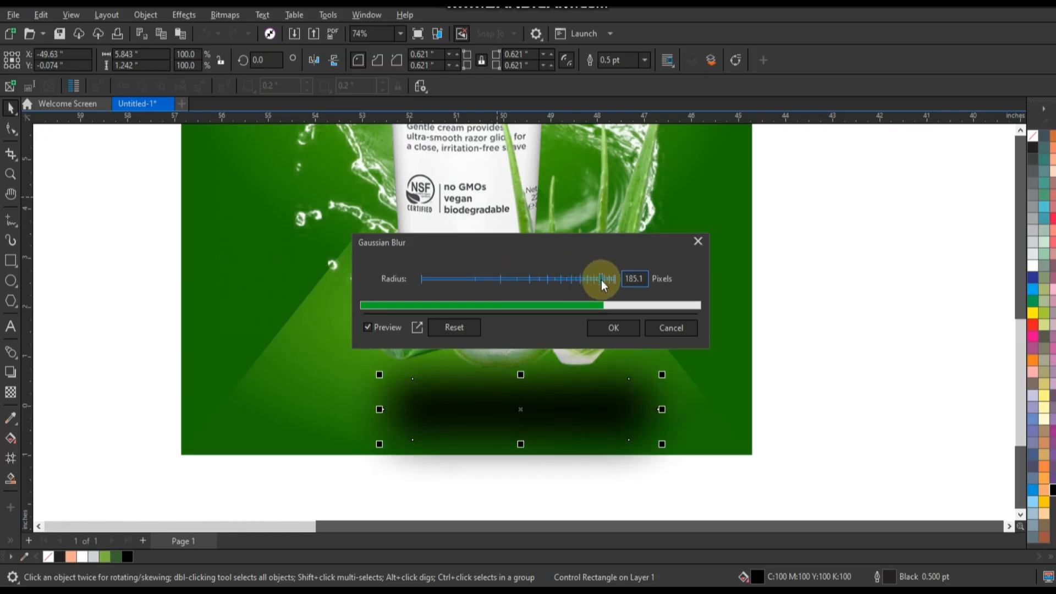
pyautogui.click(614, 326)
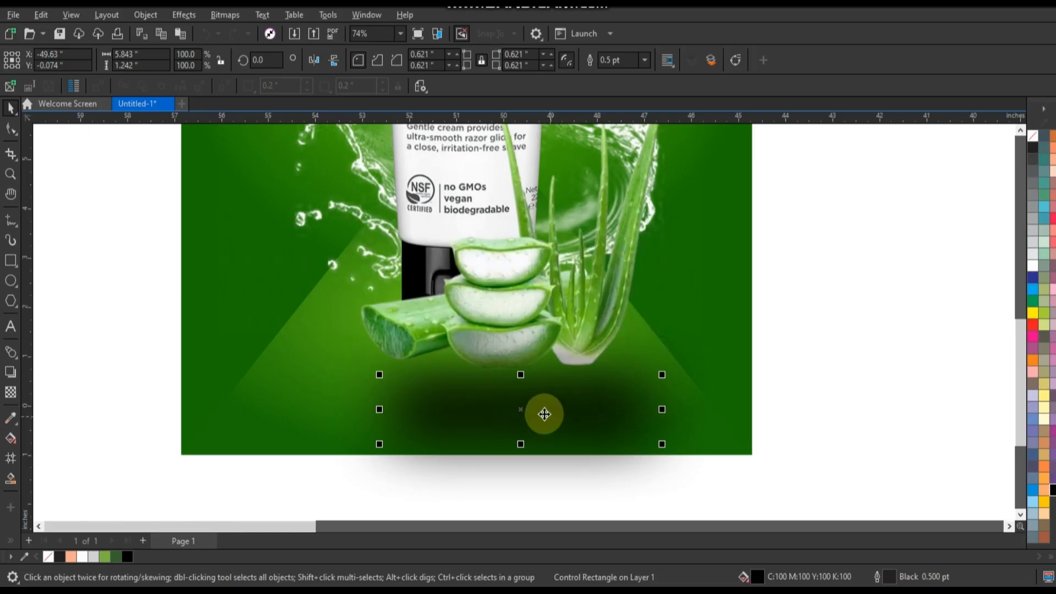
# Move the blurred black shadow under the aloe pieces and order it behind them.
pyautogui.moveTo(527, 376)
pyautogui.mouseDown()
pyautogui.moveTo(523, 365)
pyautogui.moveTo(531, 367)
pyautogui.mouseUp()
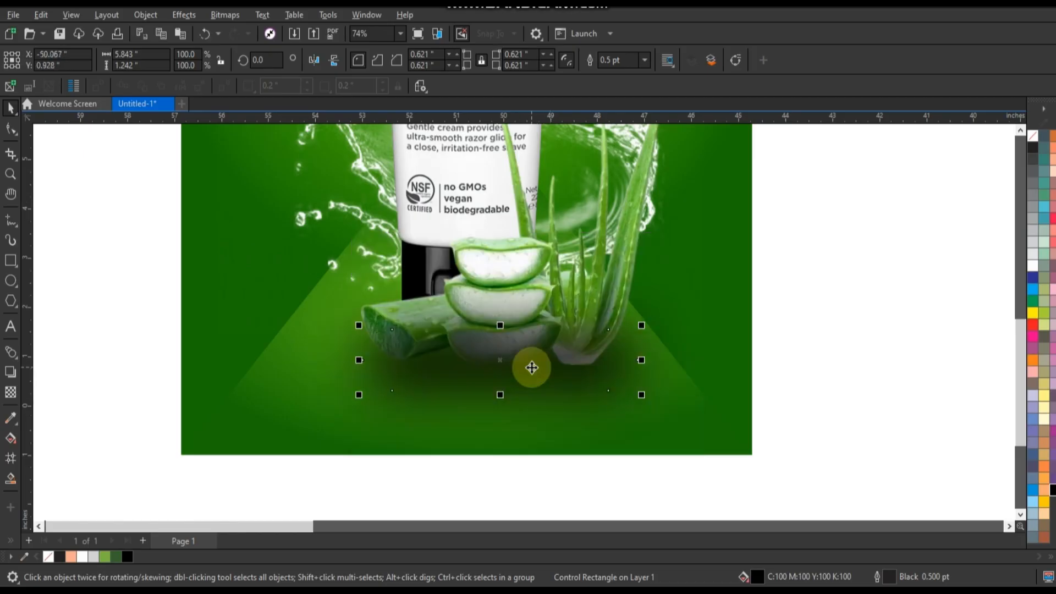
pyautogui.click(590, 452)
pyautogui.click(518, 383)
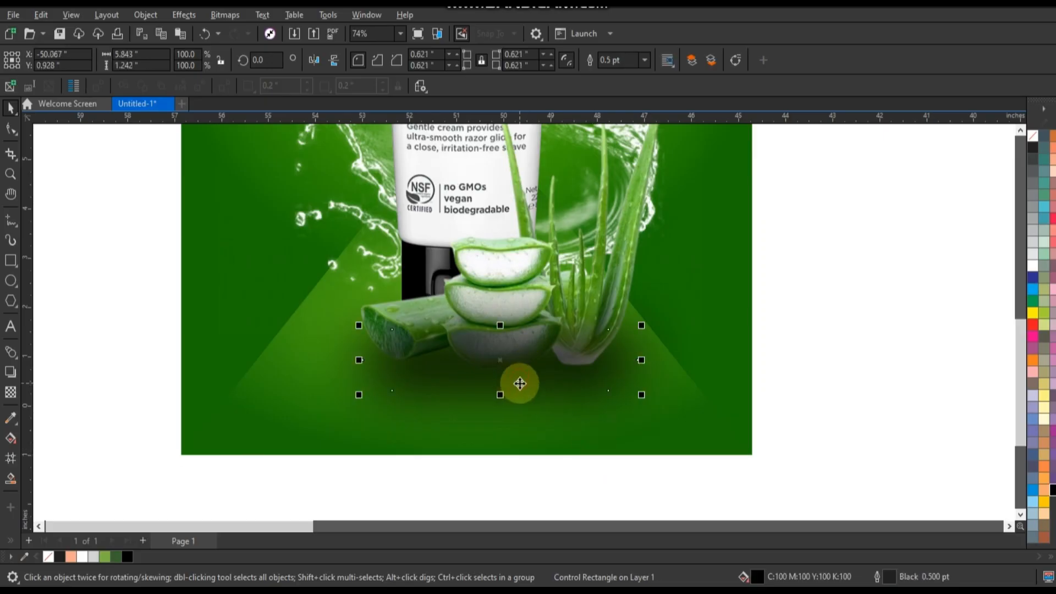
pyautogui.press('Delete')
pyautogui.press('Delete')
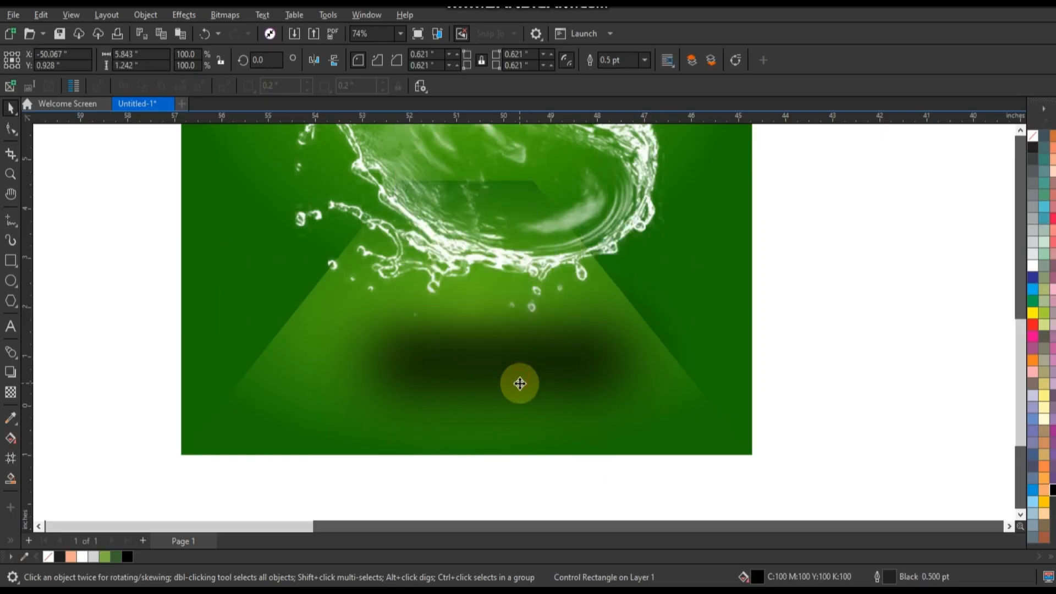
pyautogui.press('Delete')
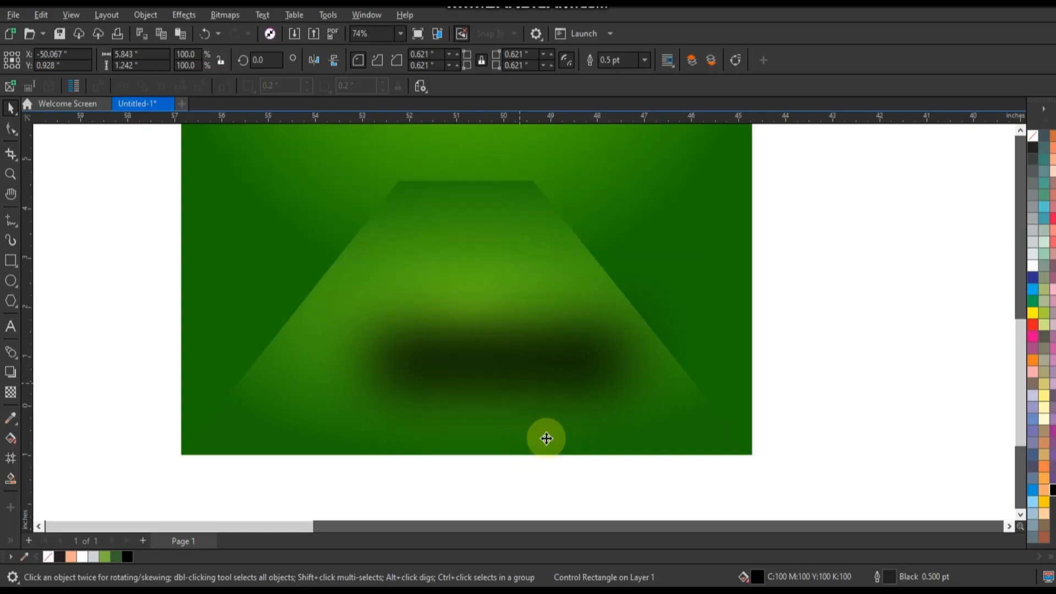
pyautogui.hotkey('ctrl', 'z')
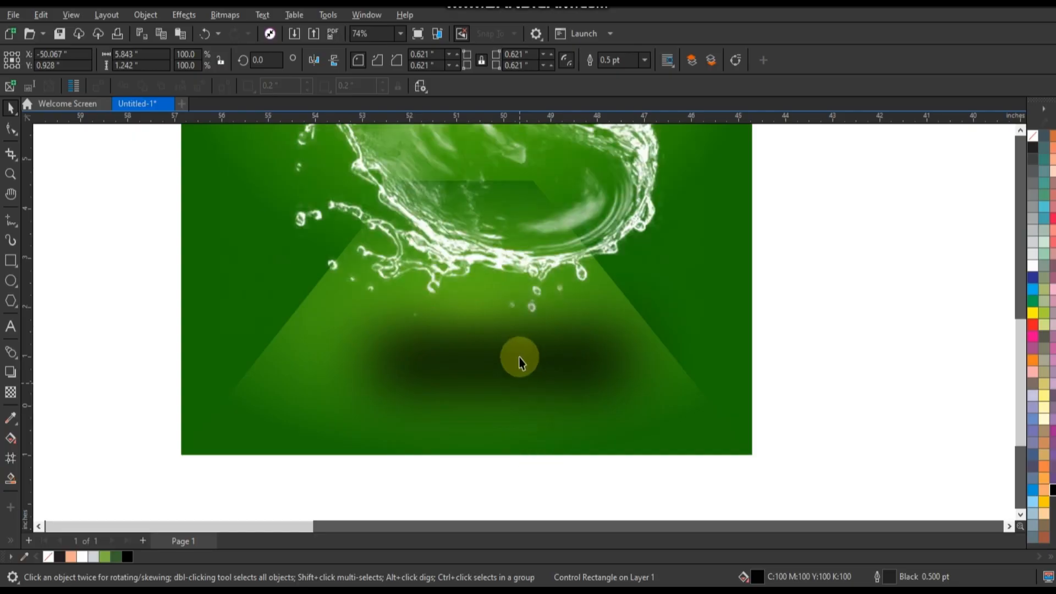
pyautogui.click(519, 357)
pyautogui.click(551, 392)
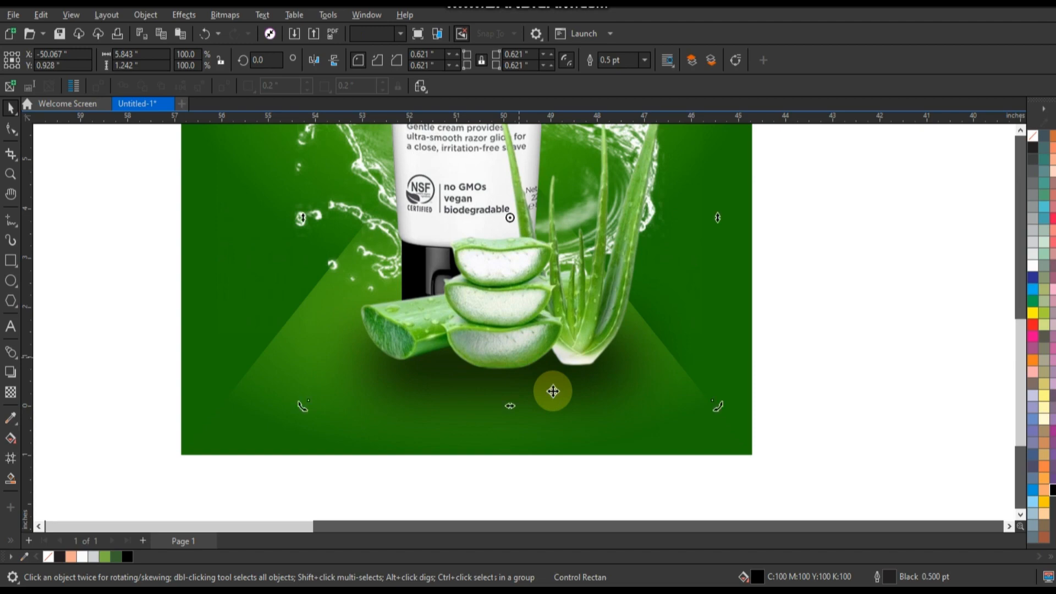
# Examine the complete poster design in a full-screen preview.
pyautogui.scroll(-3, 552, 389)
pyautogui.moveTo(656, 452); pyautogui.dragTo(446, 189)
pyautogui.hotkey('shift', 'F2')
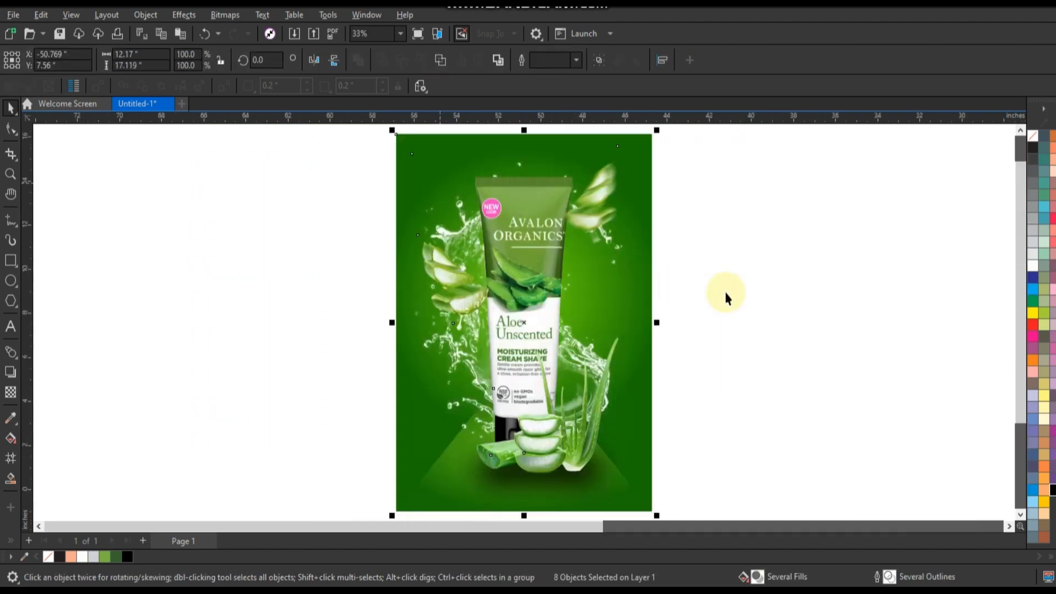
pyautogui.click(681, 341)
pyautogui.press('F9')
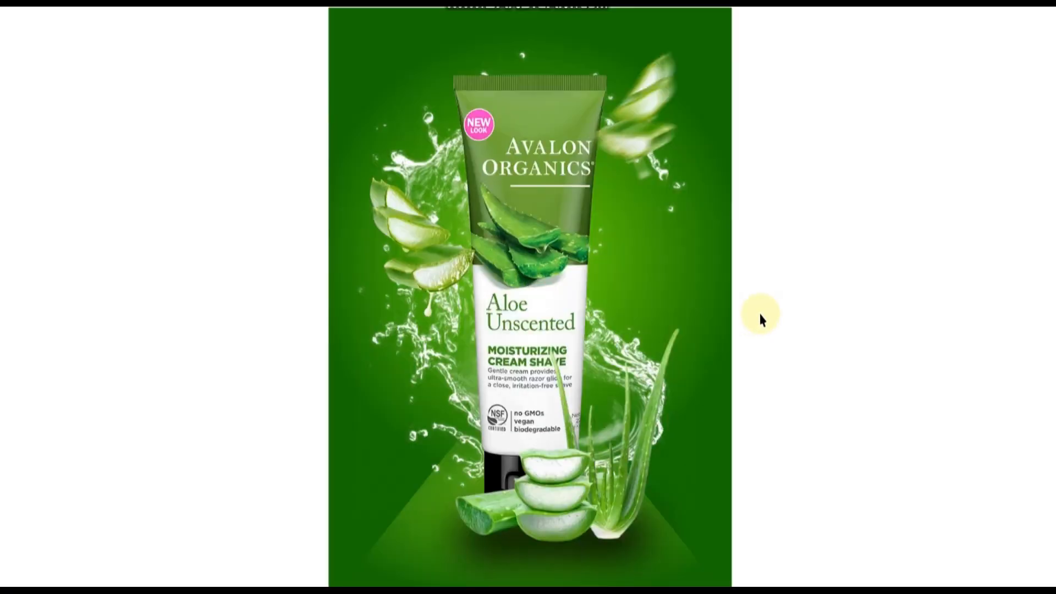